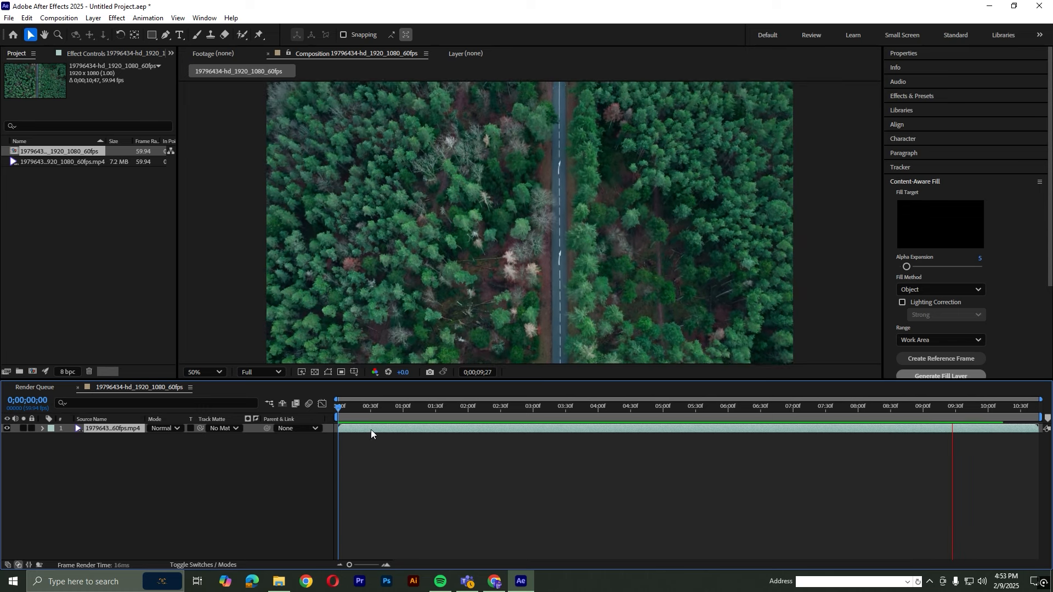
Create a text layer reading "ALPHA" over the forest footage with the Type tool.
left_click(194, 475)
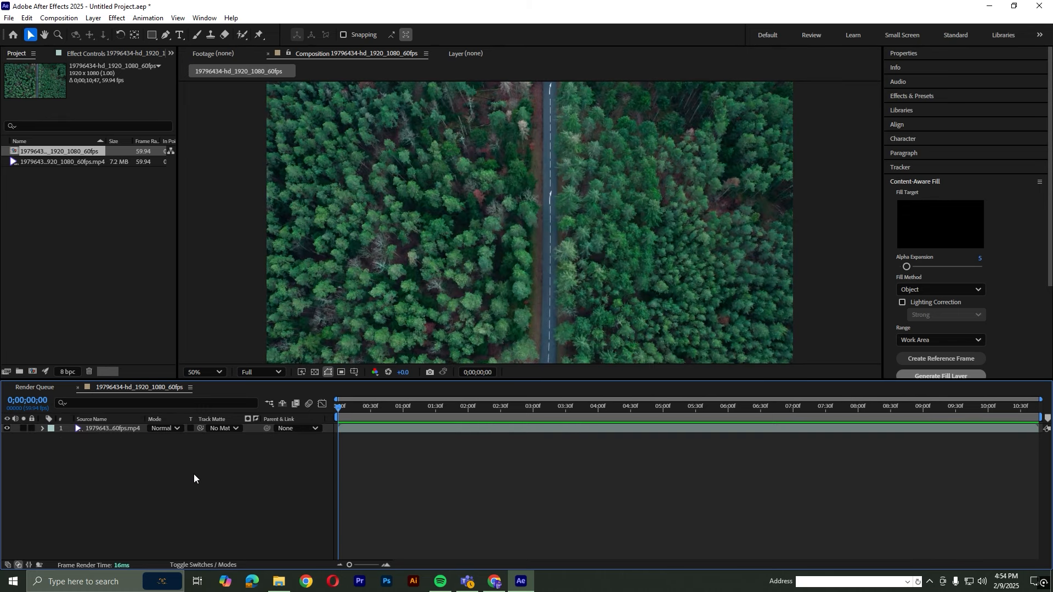
left_click(180, 35)
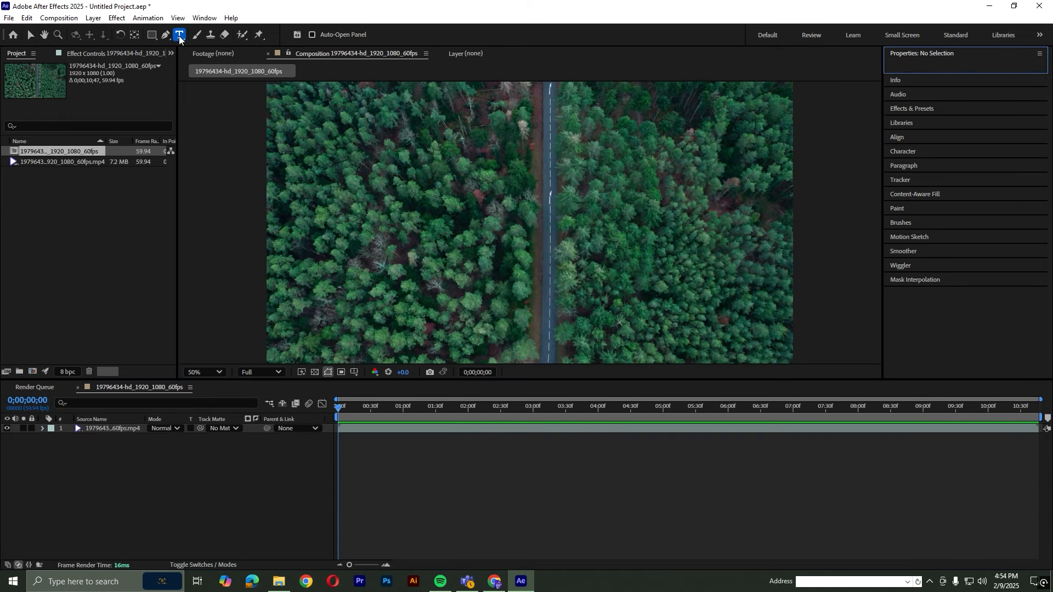
left_click(431, 224)
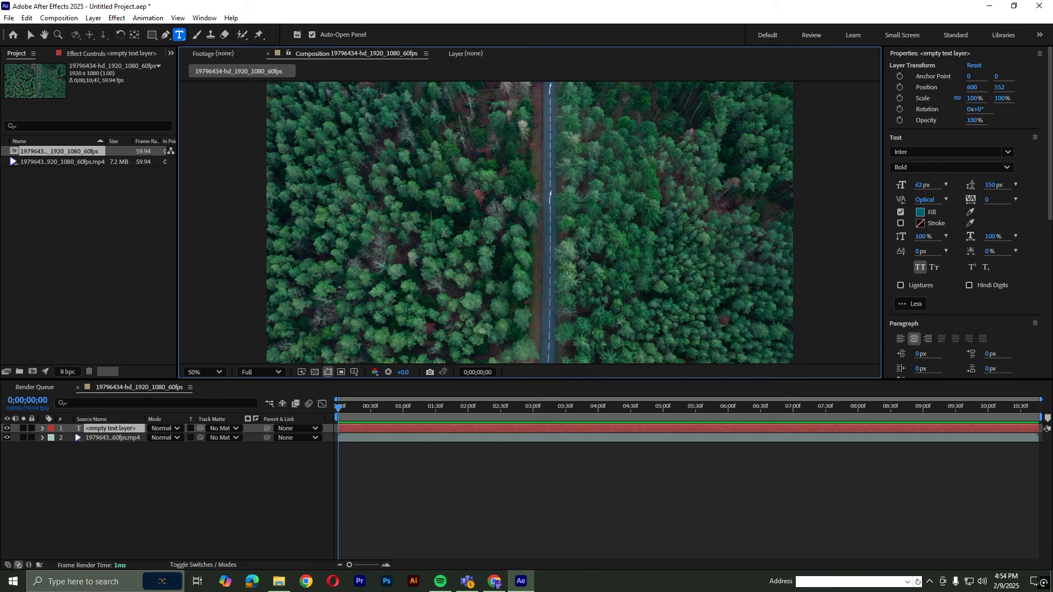
type("ALPHA")
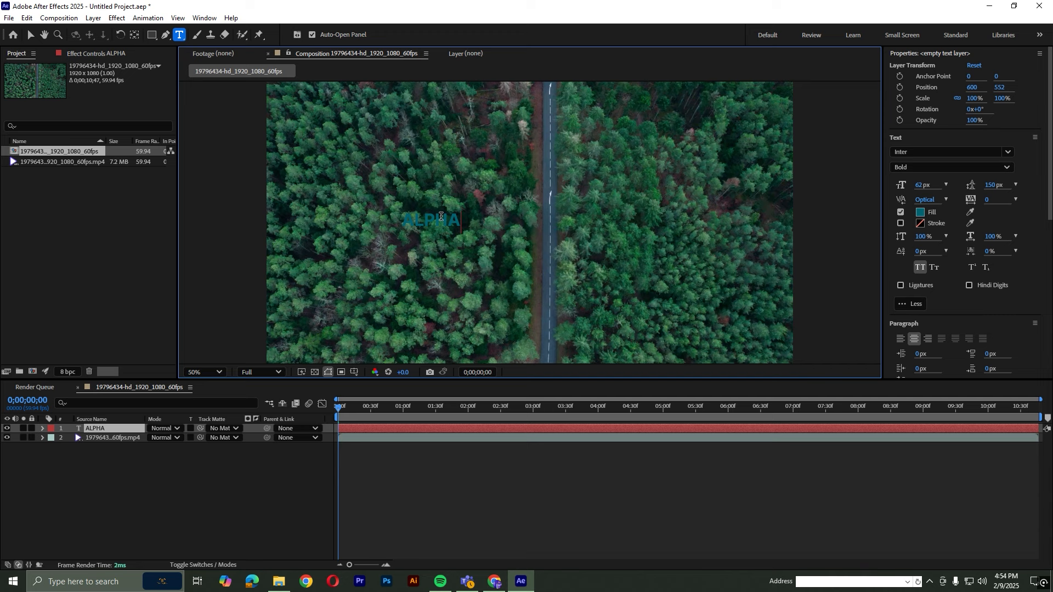
Change the whole ALPHA text's fill to white (FFFFFF) and enlarge its font size to 282 px.
key("ctrl+a")
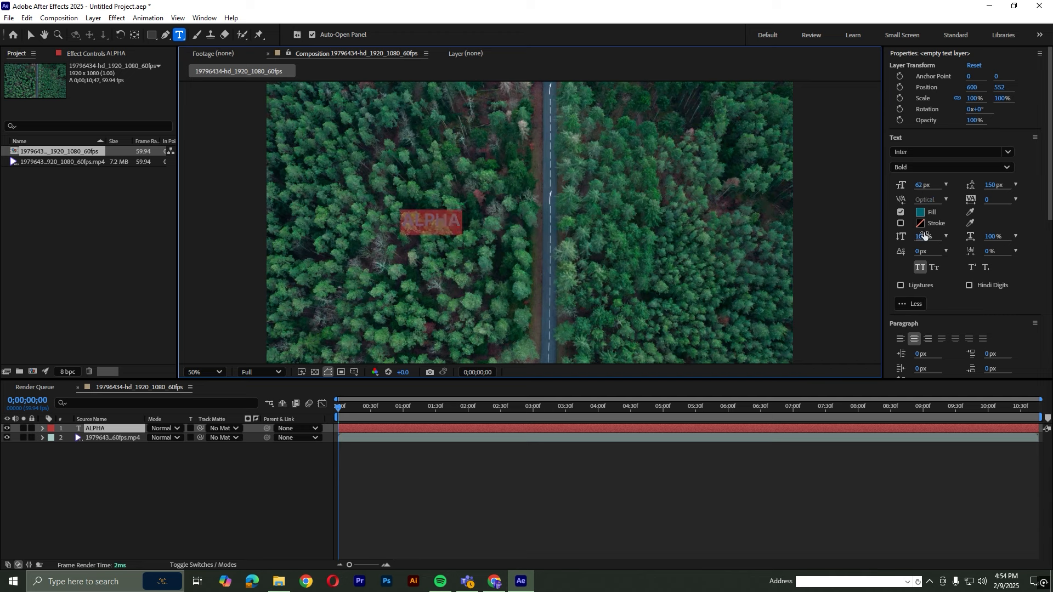
left_click(920, 213)
type("FFFFFF")
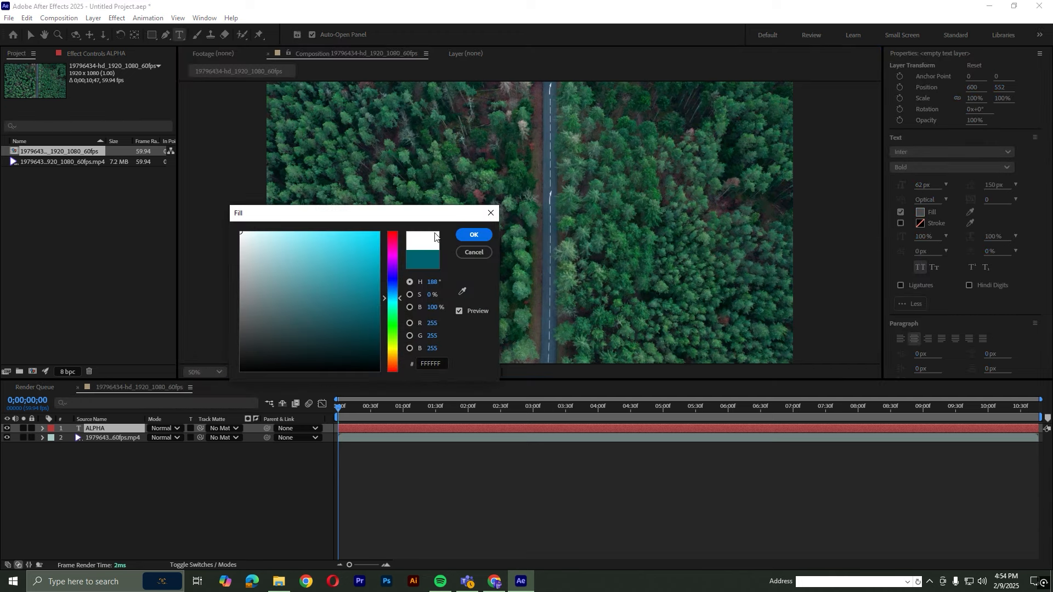
left_click(467, 236)
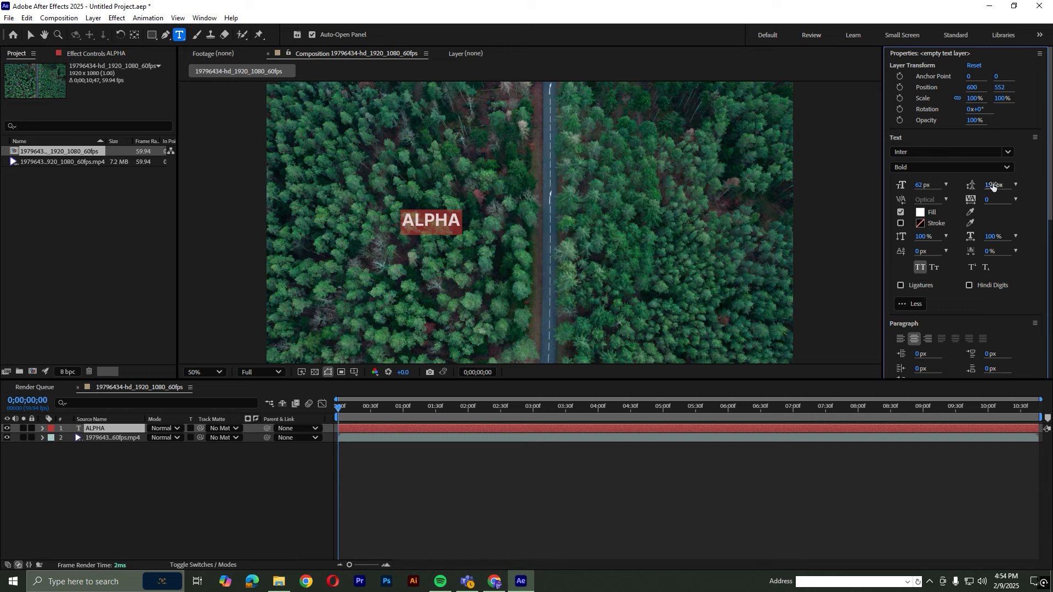
left_click_drag(924, 184, 1050, 187)
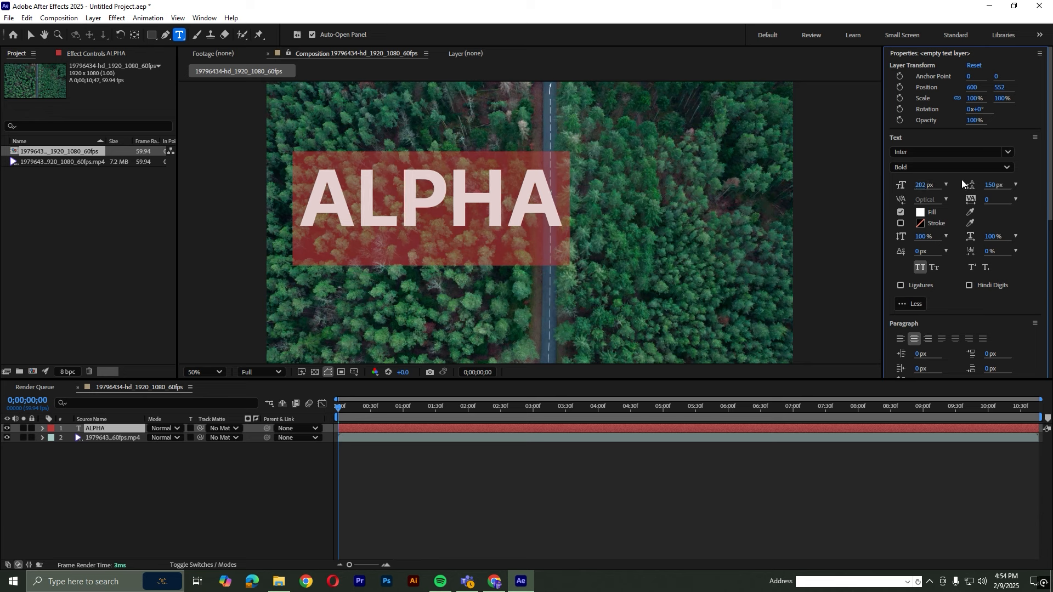
left_click(448, 466)
Move the ALPHA text layer to about position 985, 688 near the frame's centre and scale it to 133%.
left_click(132, 428)
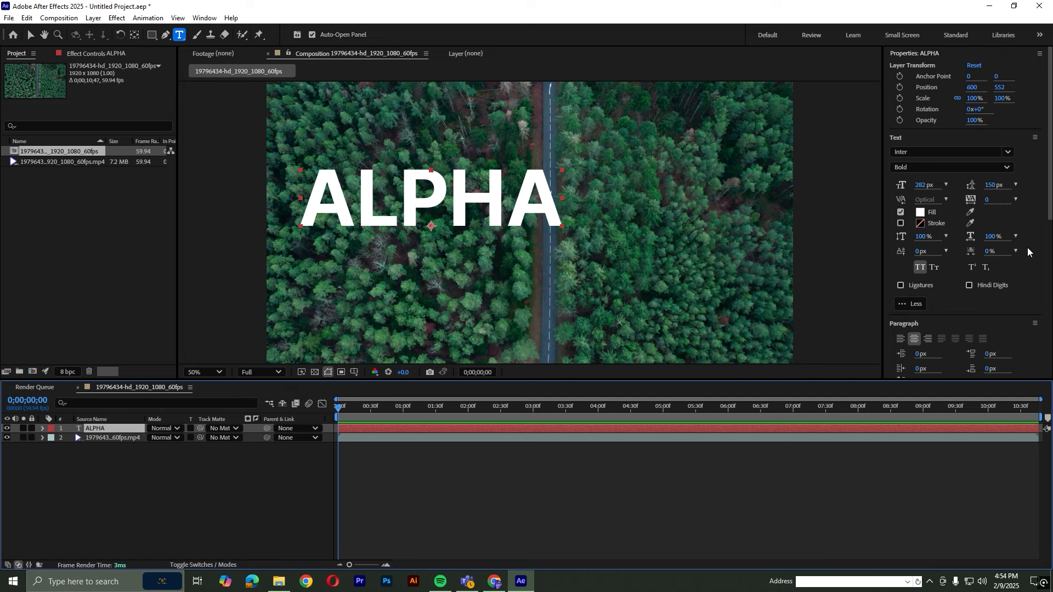
left_click_drag(972, 87, 1015, 98)
left_click_drag(973, 88, 1020, 88)
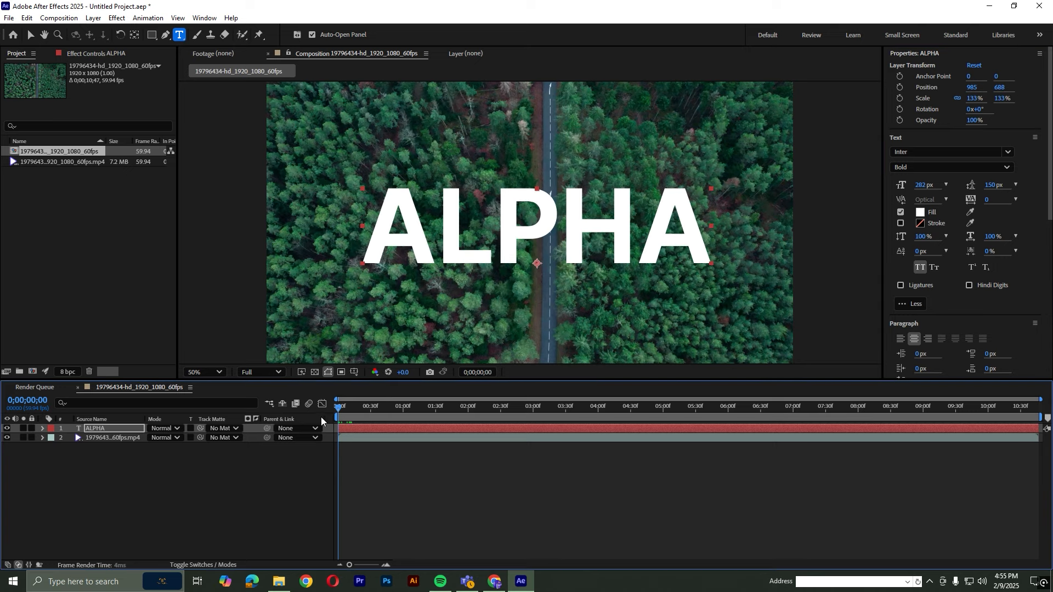
Reveal the opacity property of the forest footage layer and set it to 20%.
left_click(121, 436)
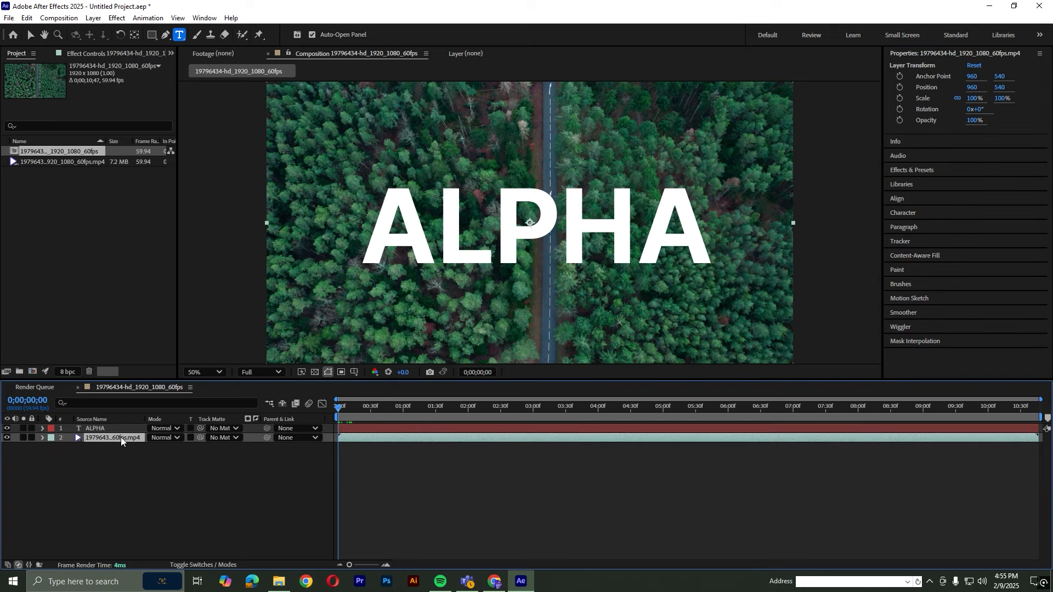
key("t")
left_click_drag(153, 447, 135, 448)
left_click(151, 448)
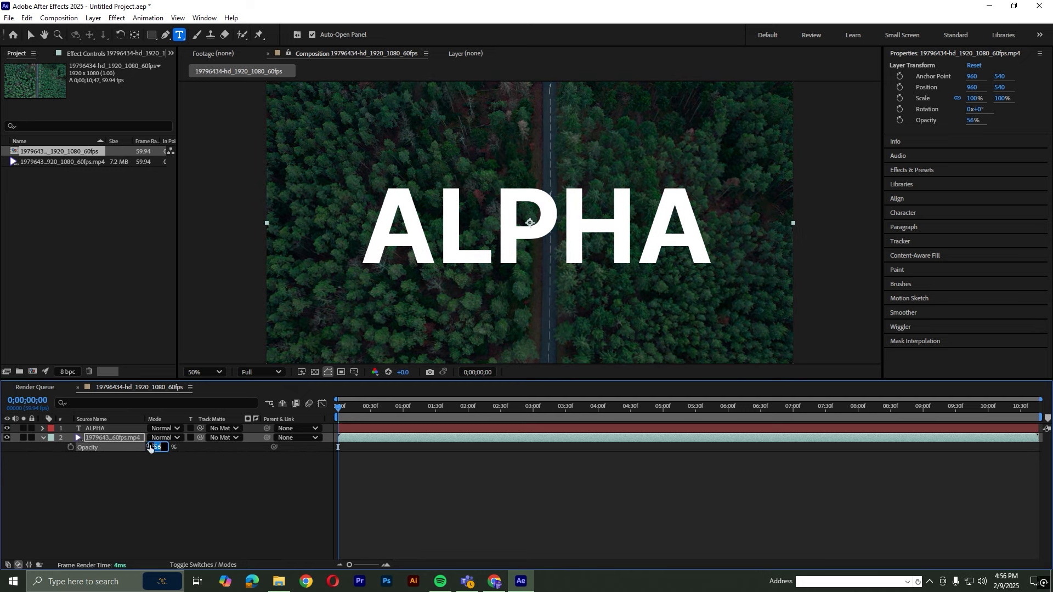
type("20")
key("Return")
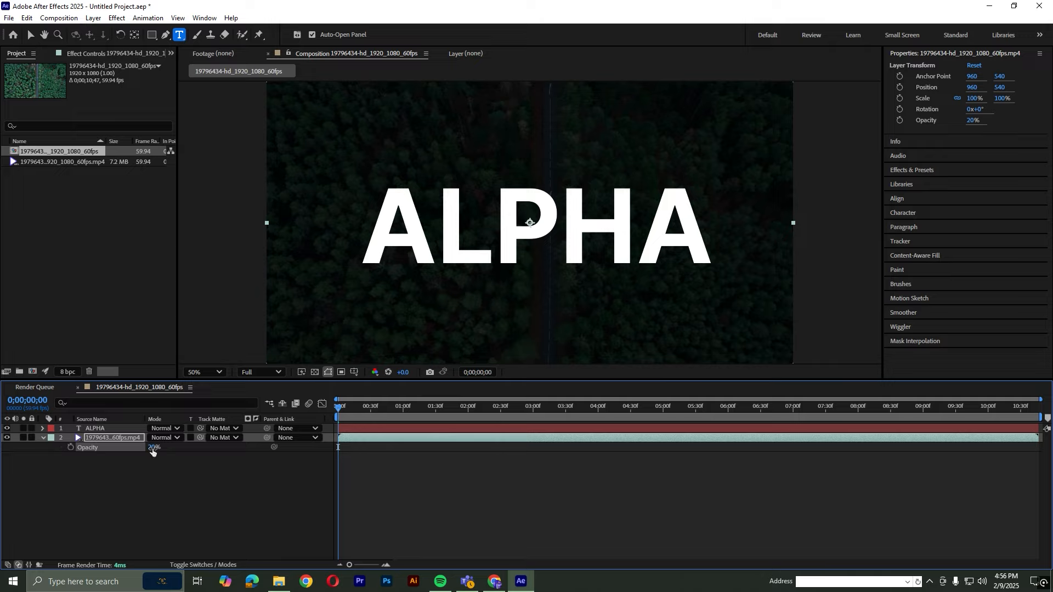
Try opacity values of 30% and 40% on the footage layer.
type("30")
key("Return")
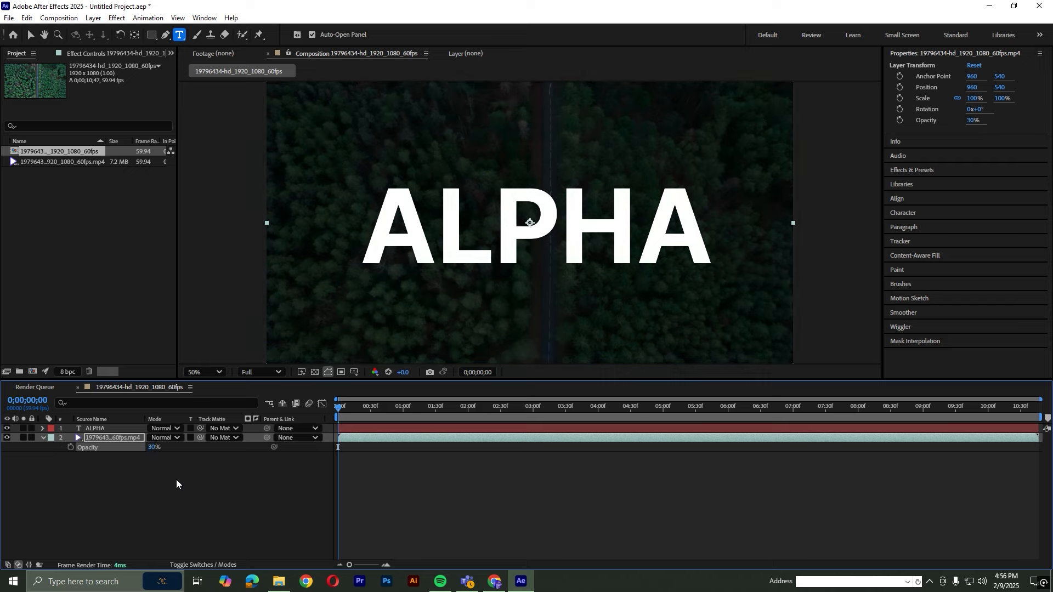
left_click(157, 446)
type("40")
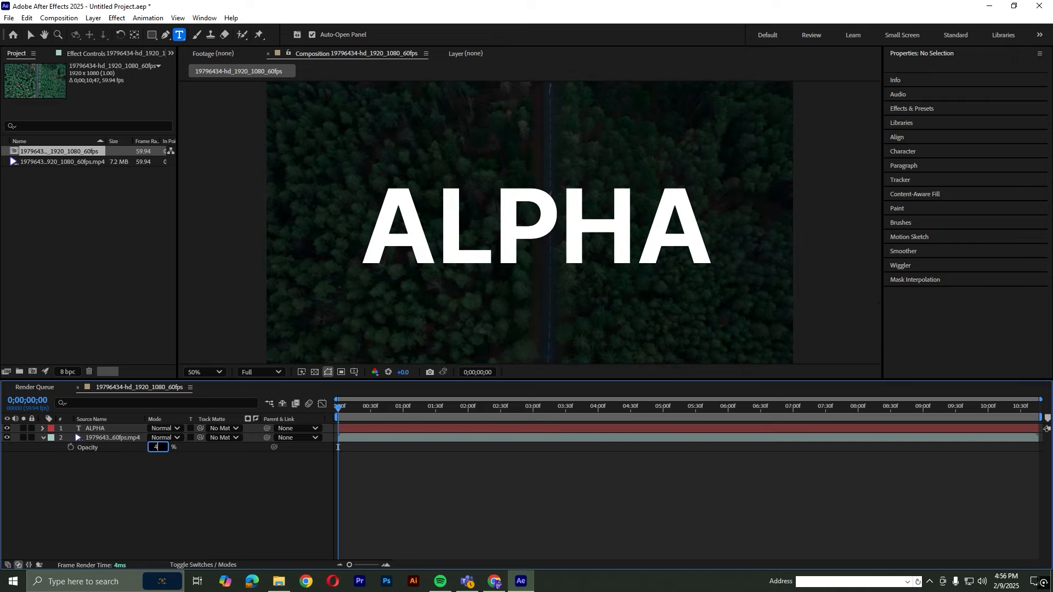
key("Return")
Set the footage layer's opacity to 35% and play a short preview of the composition.
left_click(154, 448)
type("35")
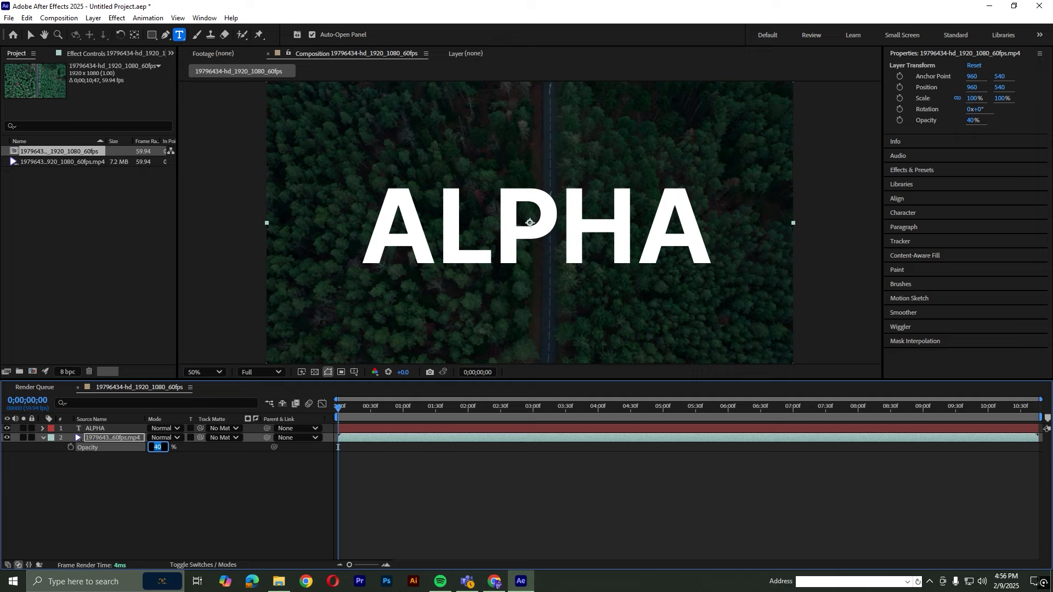
key("Return")
key("space")
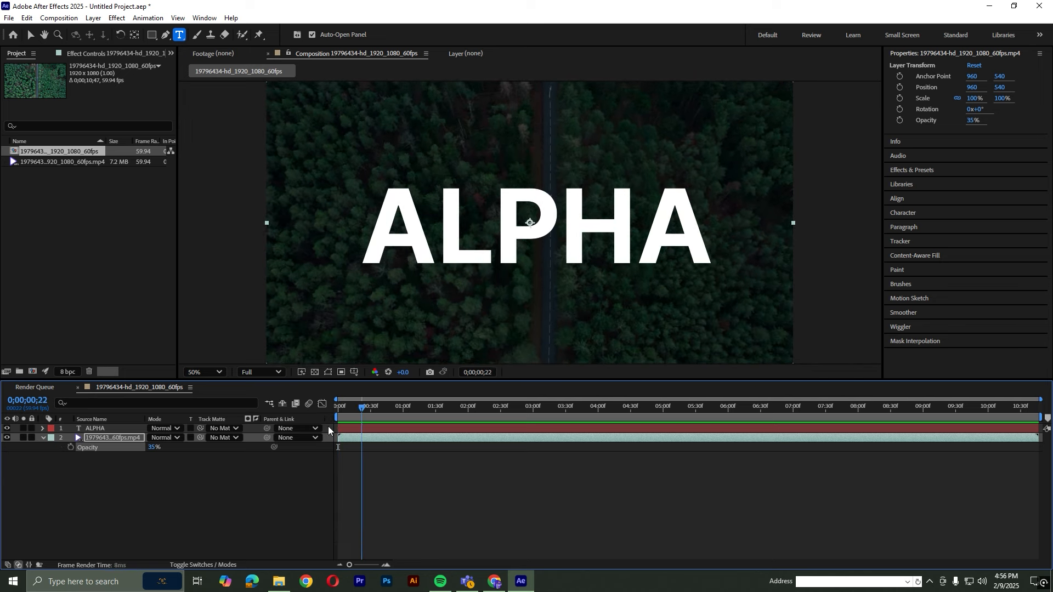
key("space")
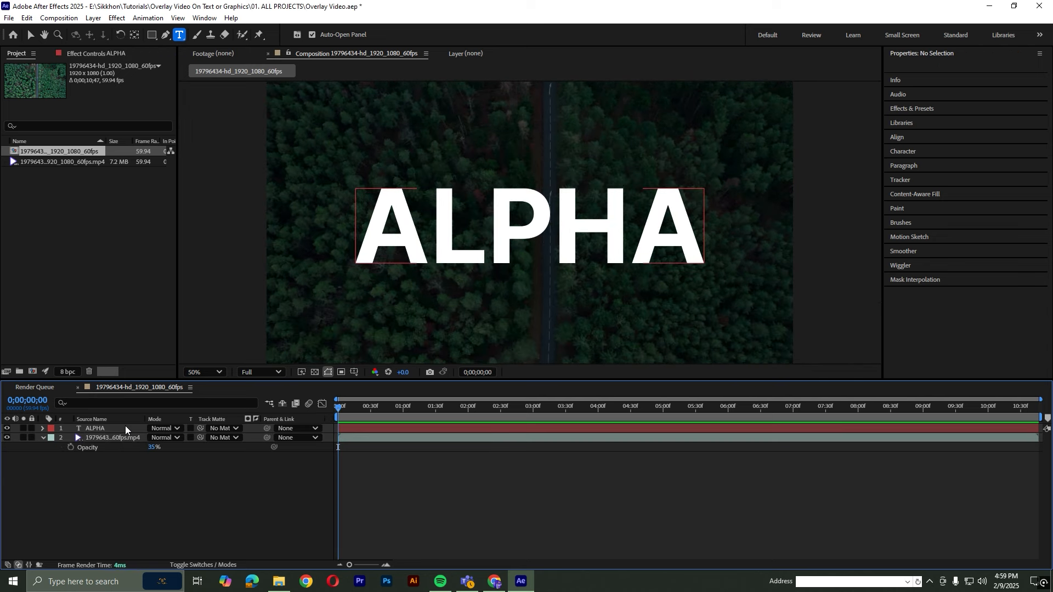
Duplicate the ALPHA text layer and hide the duplicate, ALPHA 2, leaving the original selected.
left_click(119, 427)
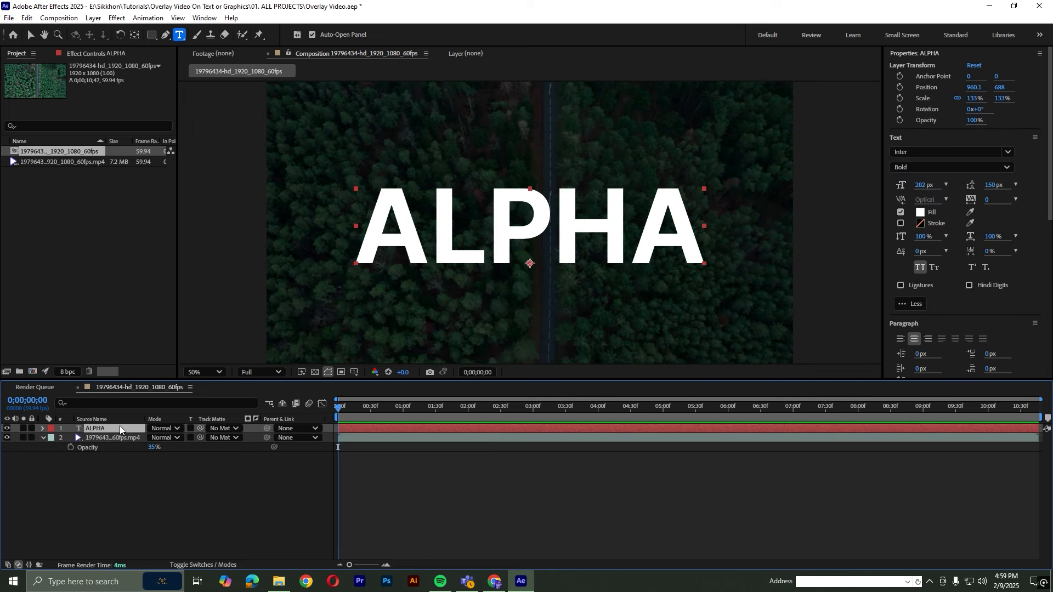
left_click(26, 18)
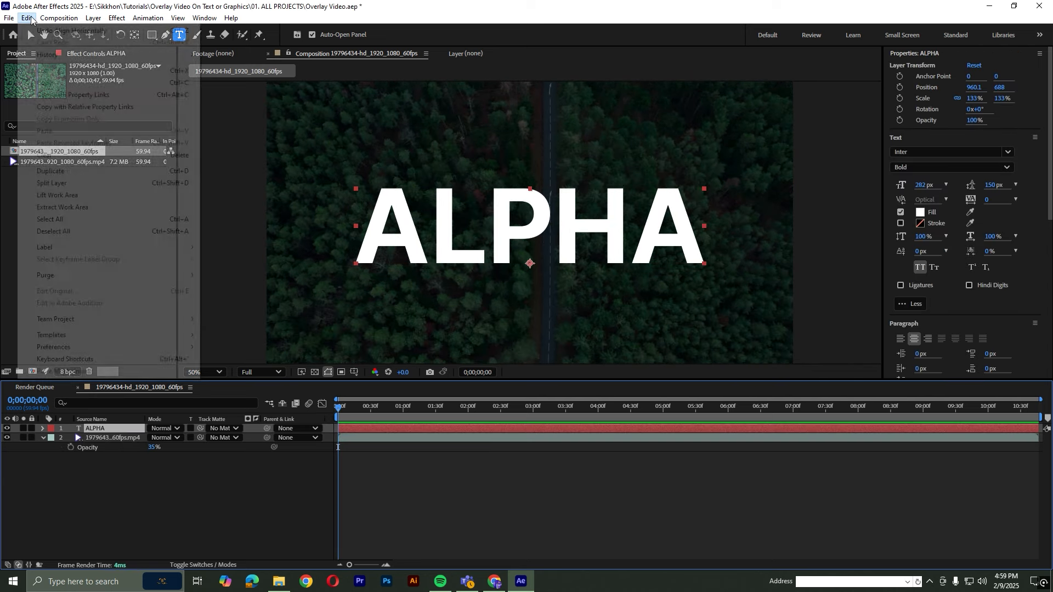
left_click(64, 170)
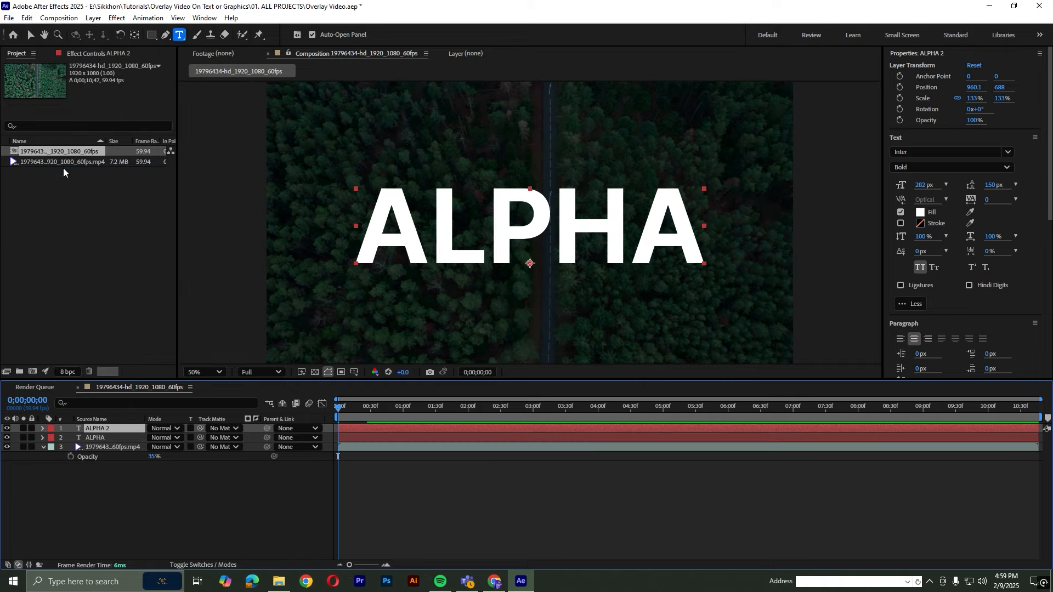
left_click(103, 437)
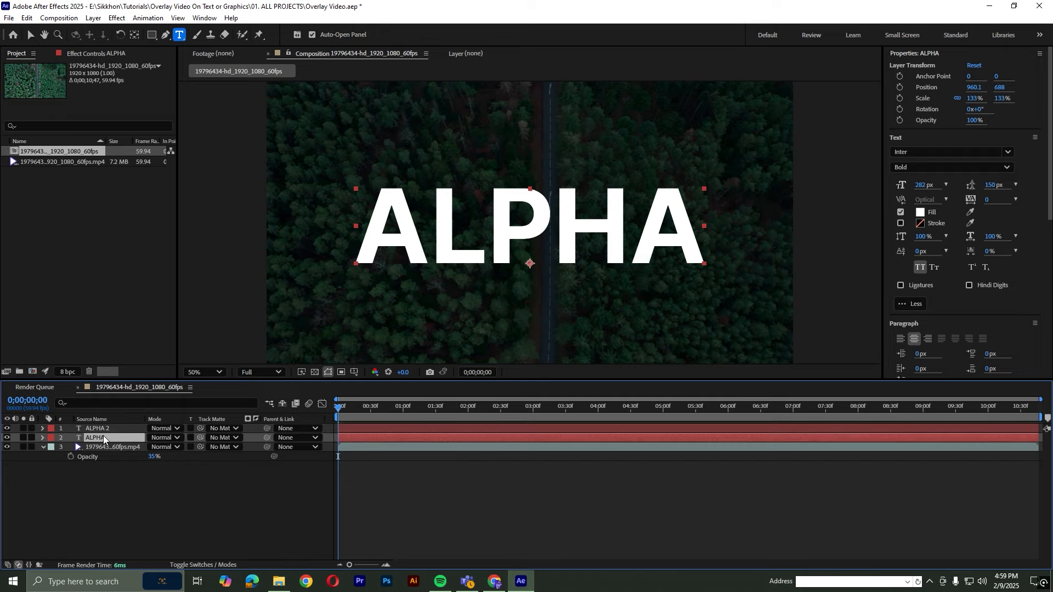
left_click(7, 429)
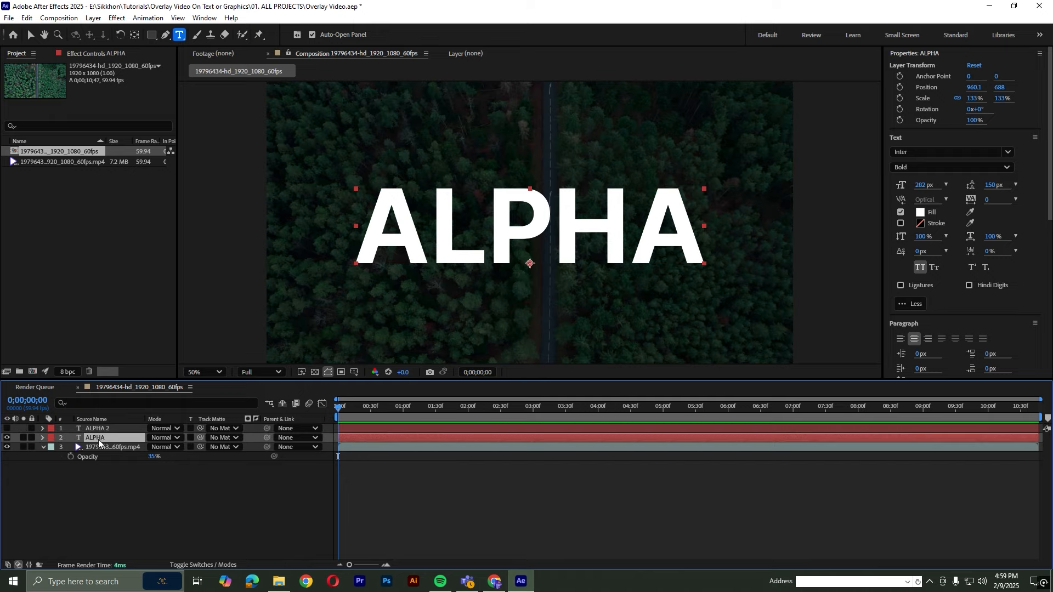
Change the fill of all the text in the original ALPHA layer to red (FF0000).
left_click(175, 35)
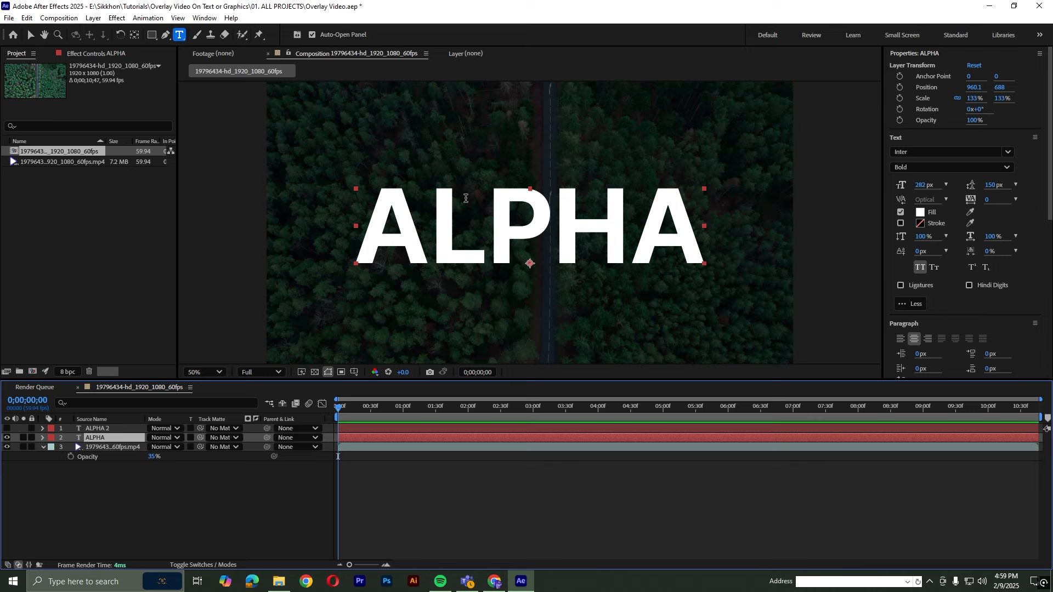
left_click(496, 221)
key("ctrl+a")
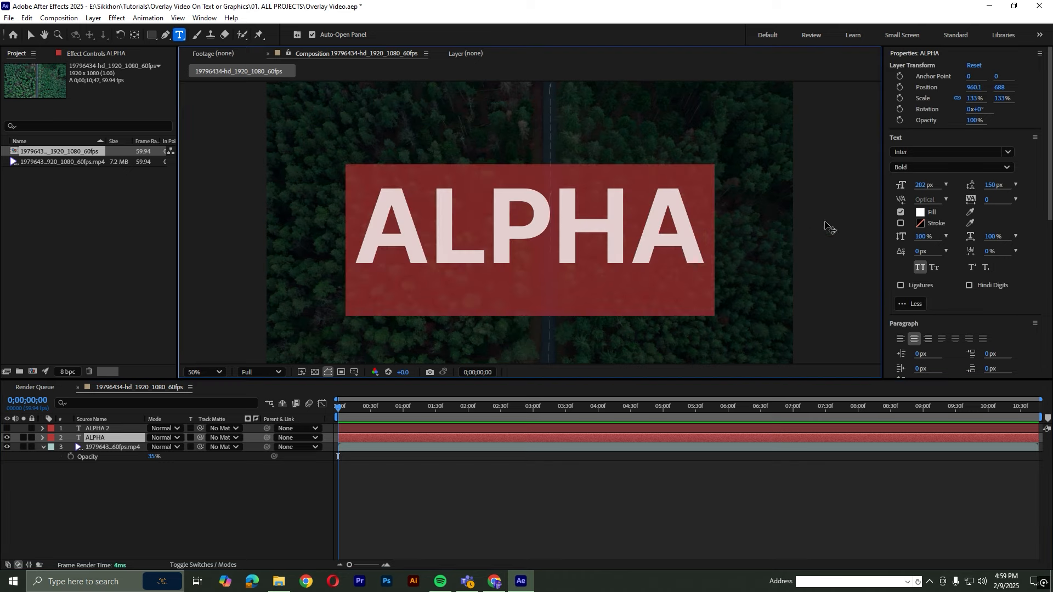
left_click(922, 212)
type("FF0000")
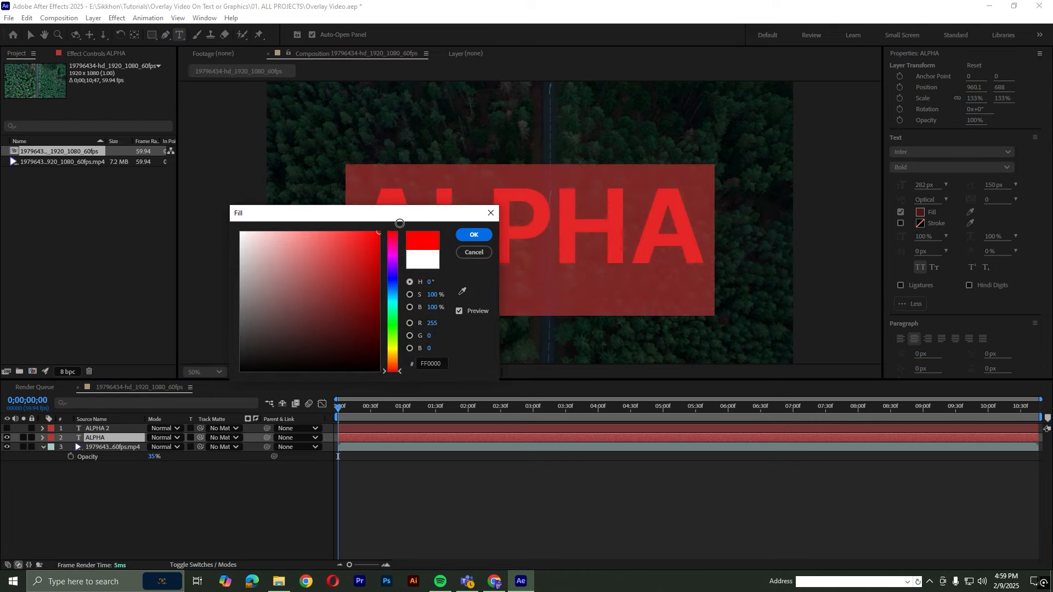
left_click(467, 236)
left_click(385, 475)
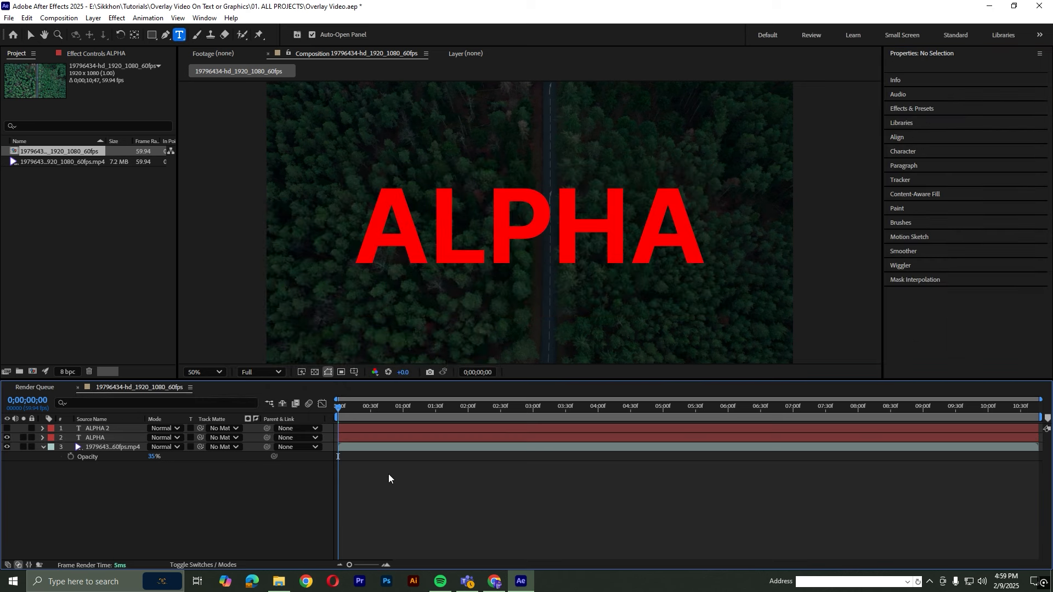
Show the ALPHA 2 layer again and delete the letters LPHA from it, keeping only the first A.
left_click(7, 429)
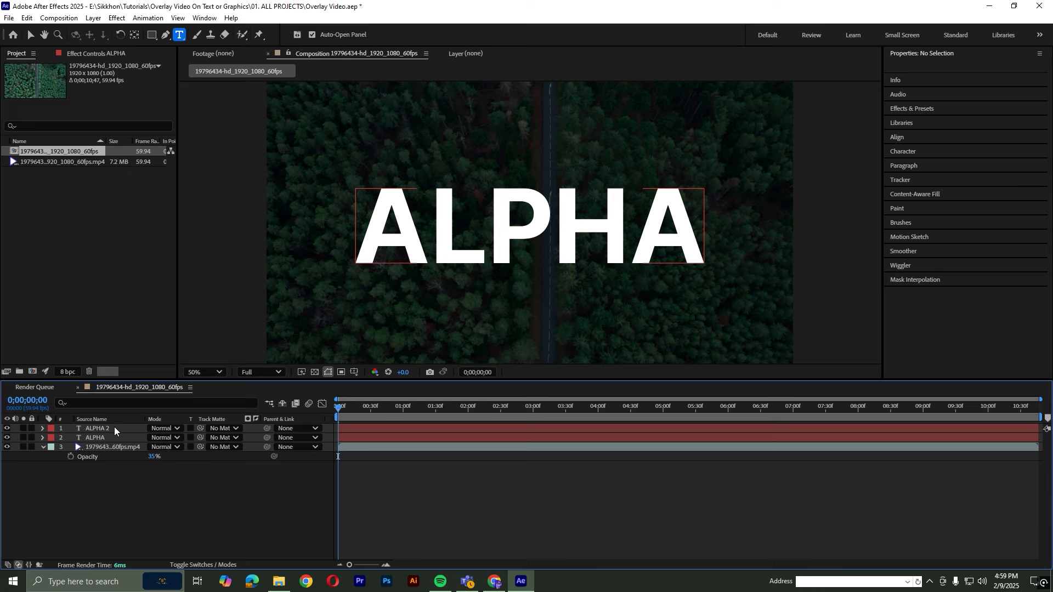
left_click(114, 429)
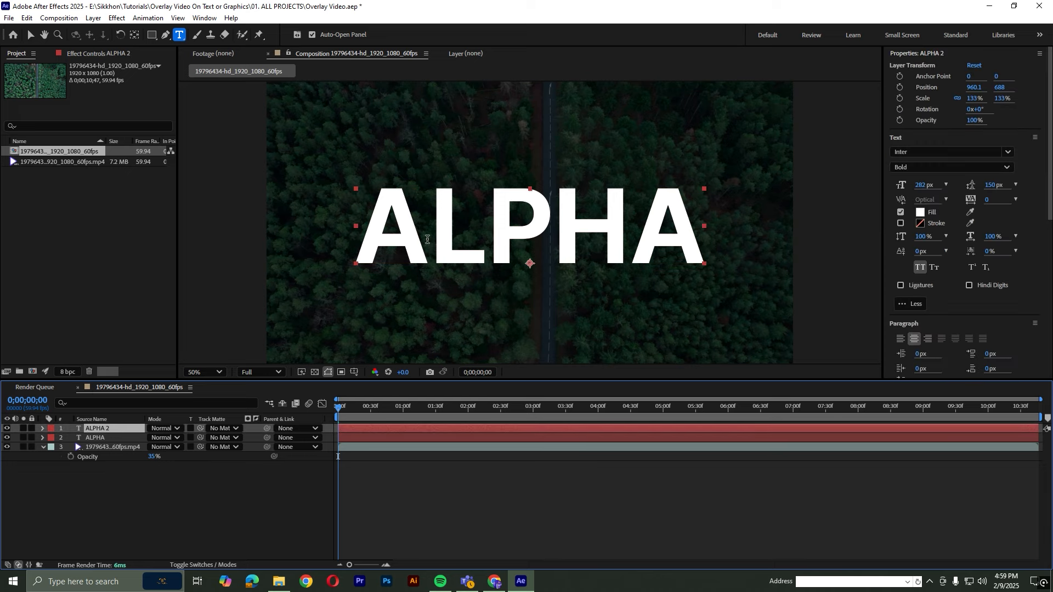
left_click_drag(437, 226, 699, 227)
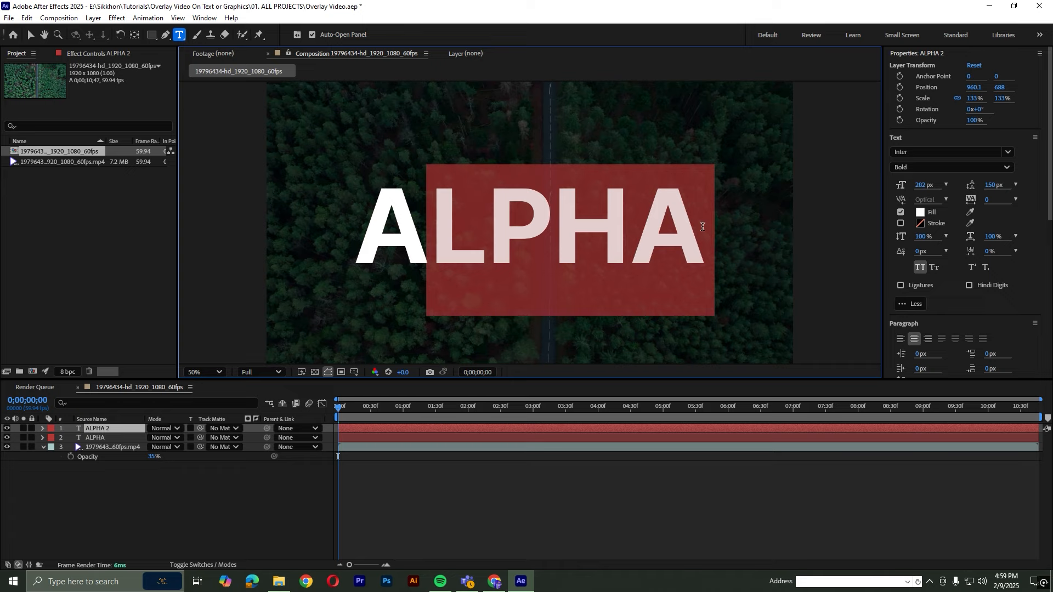
key("BackSpace")
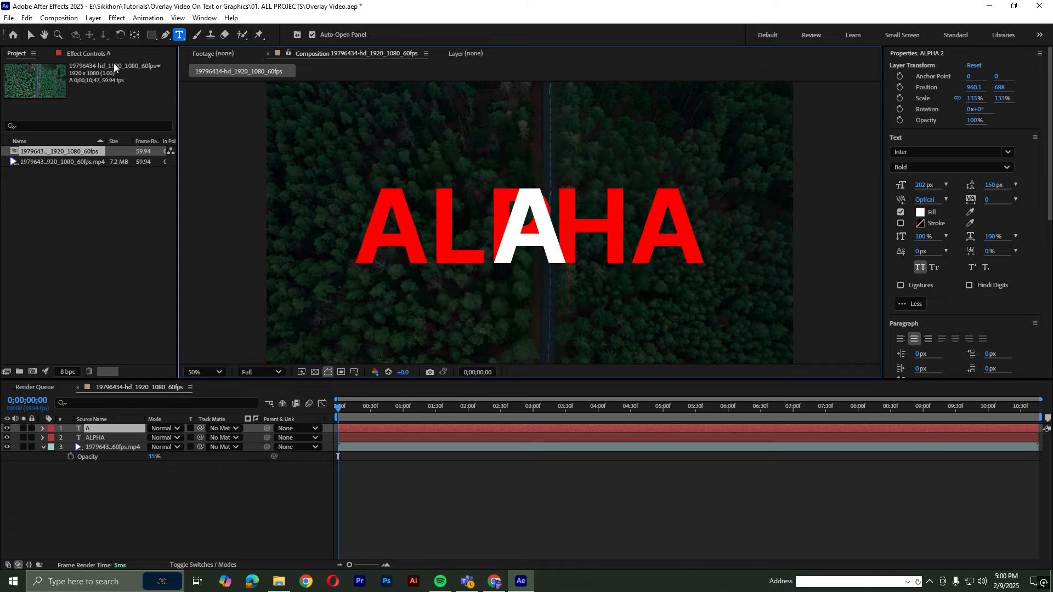
Move the white A over the first letter of the red ALPHA text by setting its X position to 456.
left_click(30, 35)
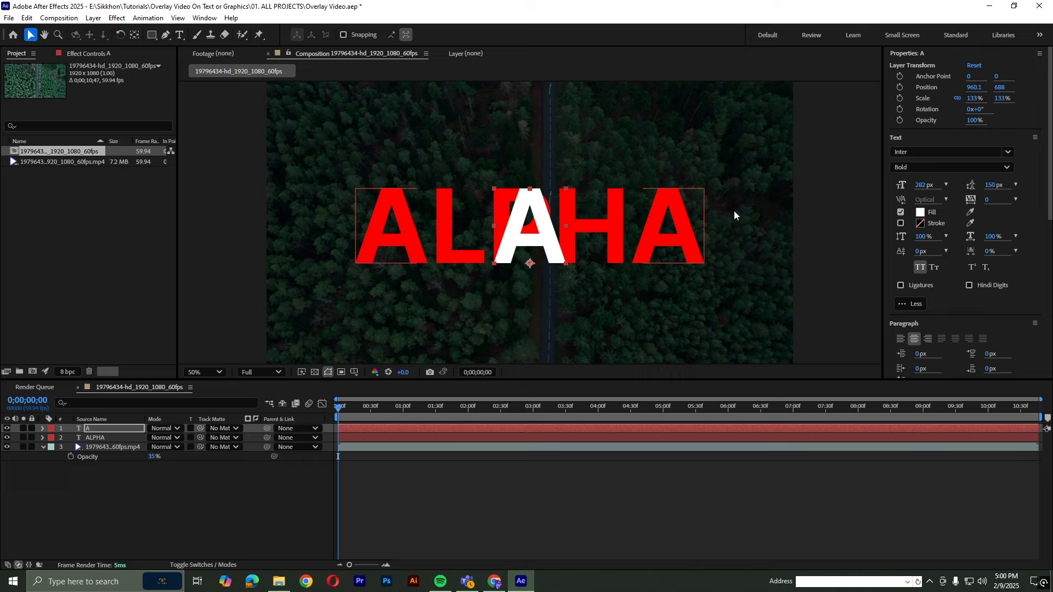
left_click_drag(971, 90, 715, 110)
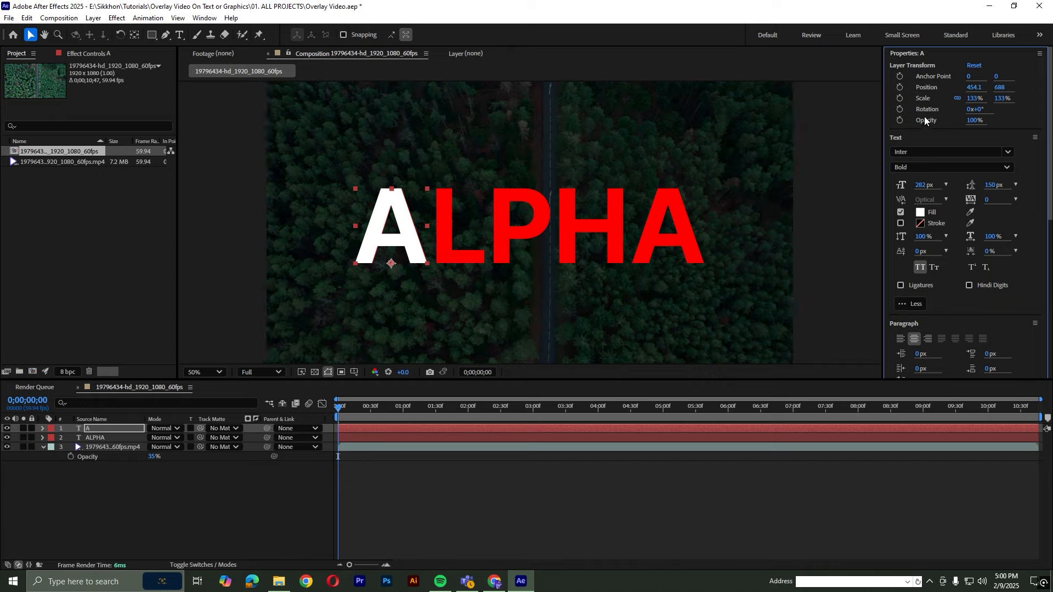
left_click_drag(972, 86, 974, 86)
left_click(975, 86)
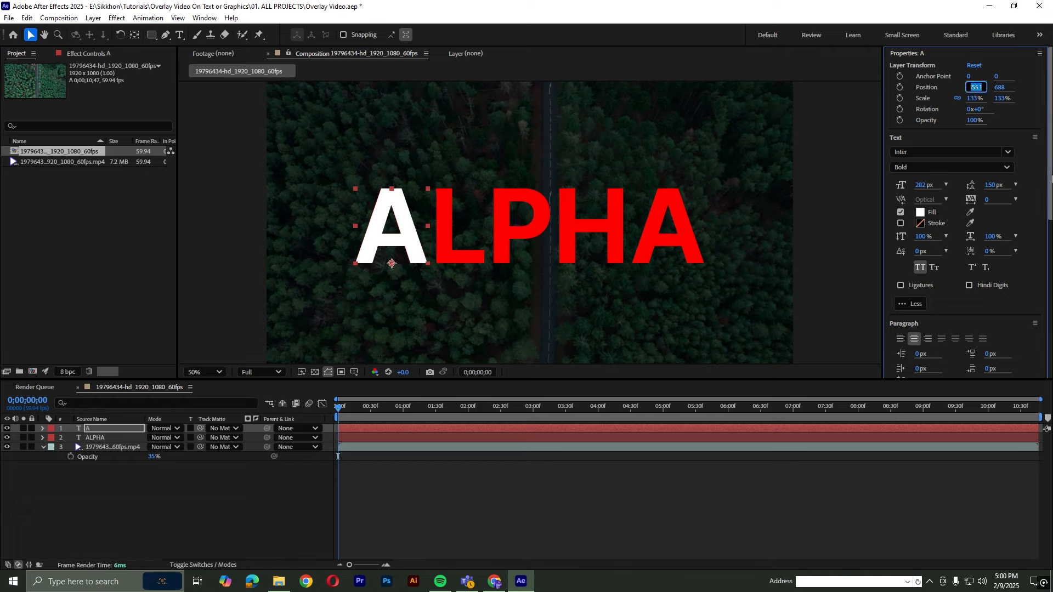
type("456")
key("Return")
left_click(370, 467)
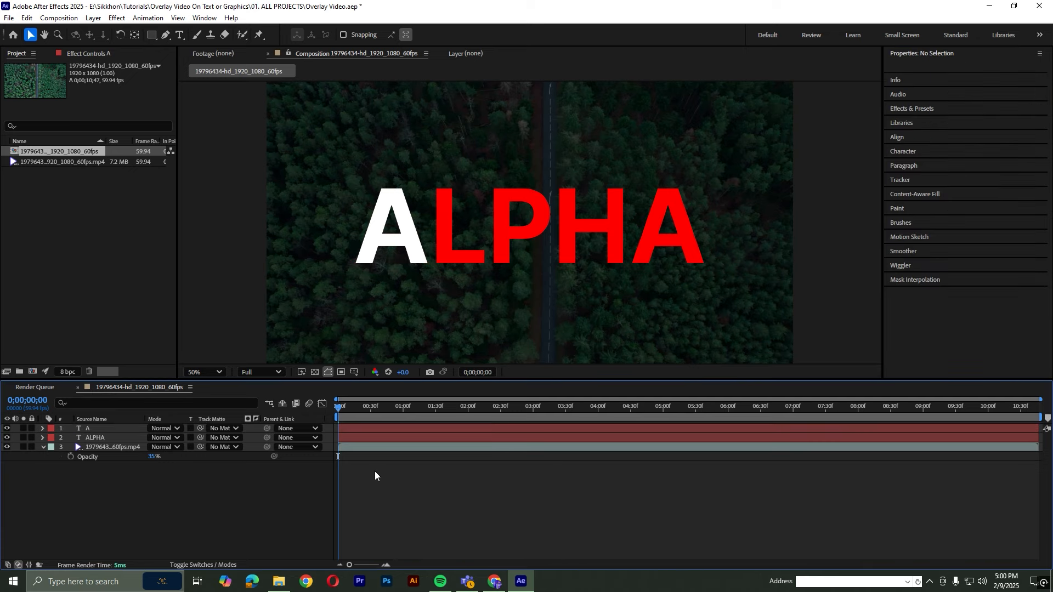
Duplicate the white A text layer and move the copy over the red L by setting its X position to 643.
left_click(106, 428)
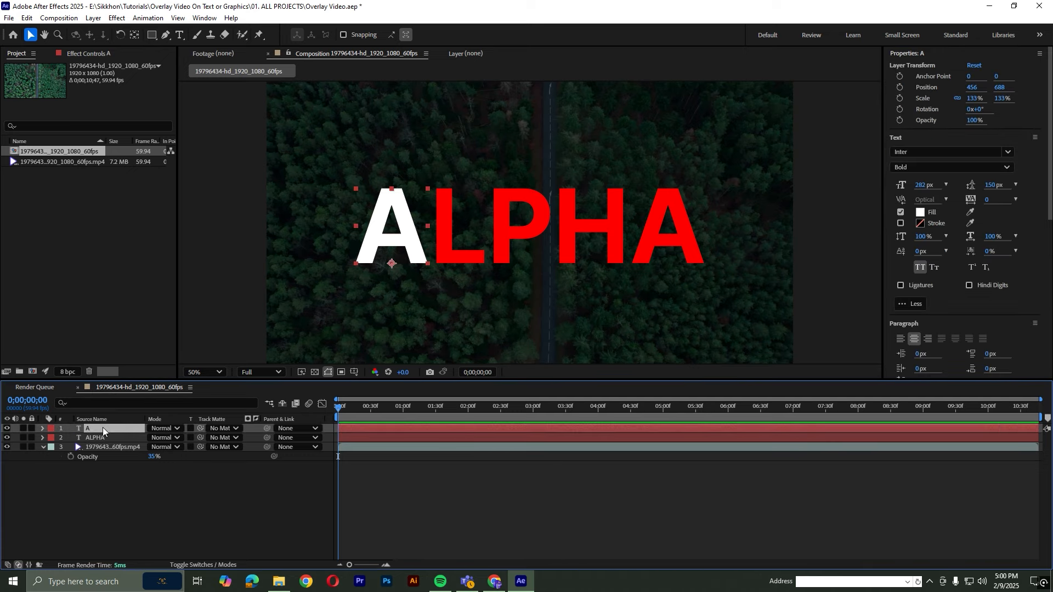
left_click(26, 18)
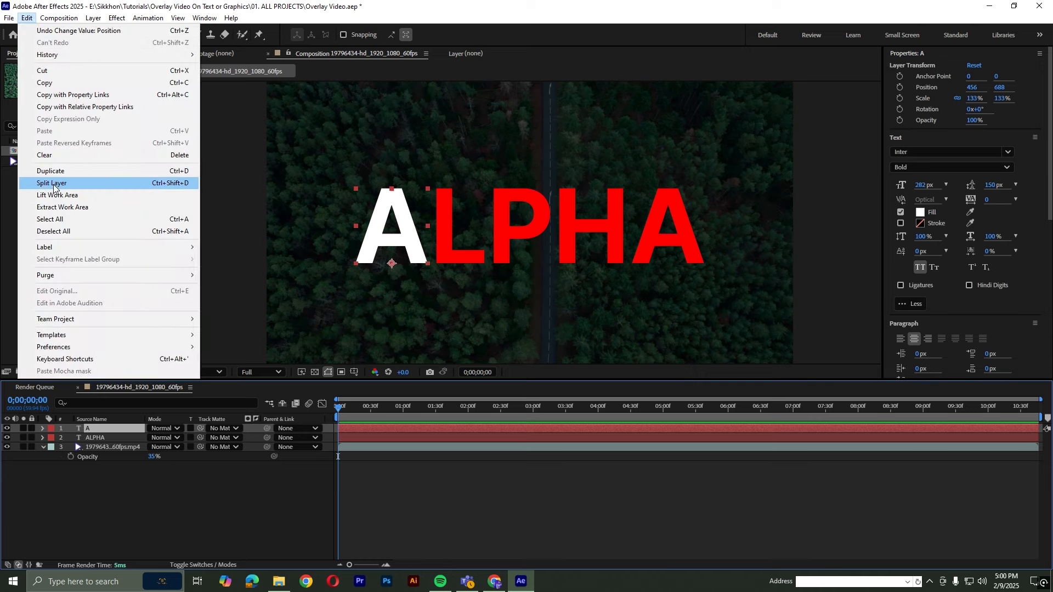
left_click(65, 171)
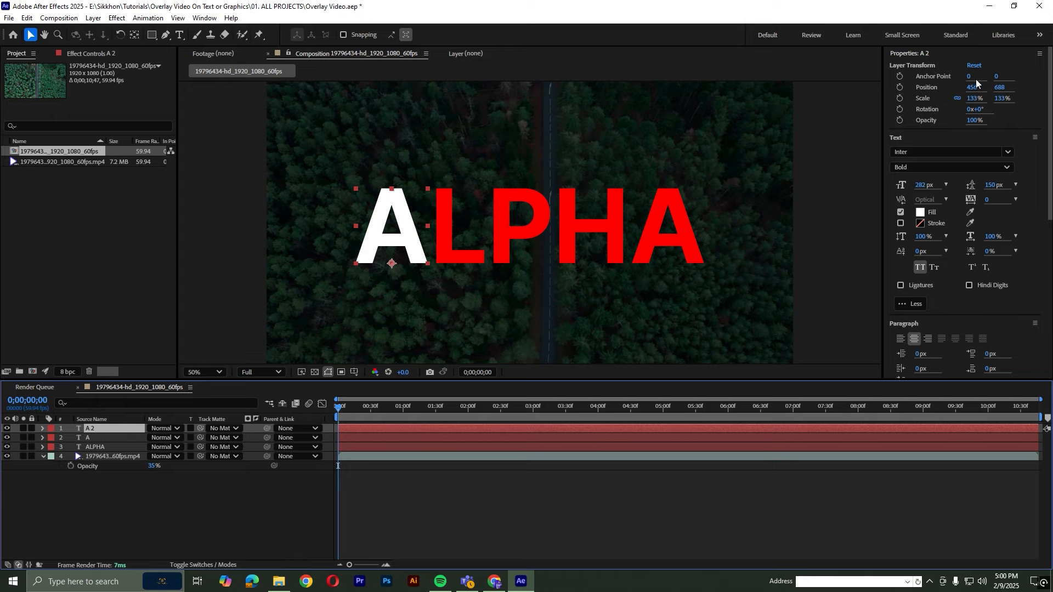
left_click_drag(973, 85, 1052, 90)
left_click_drag(973, 87, 1002, 88)
Replace the copy's letter with L and align it over the red L by setting its X position to 702.
left_click(180, 35)
left_click(458, 232)
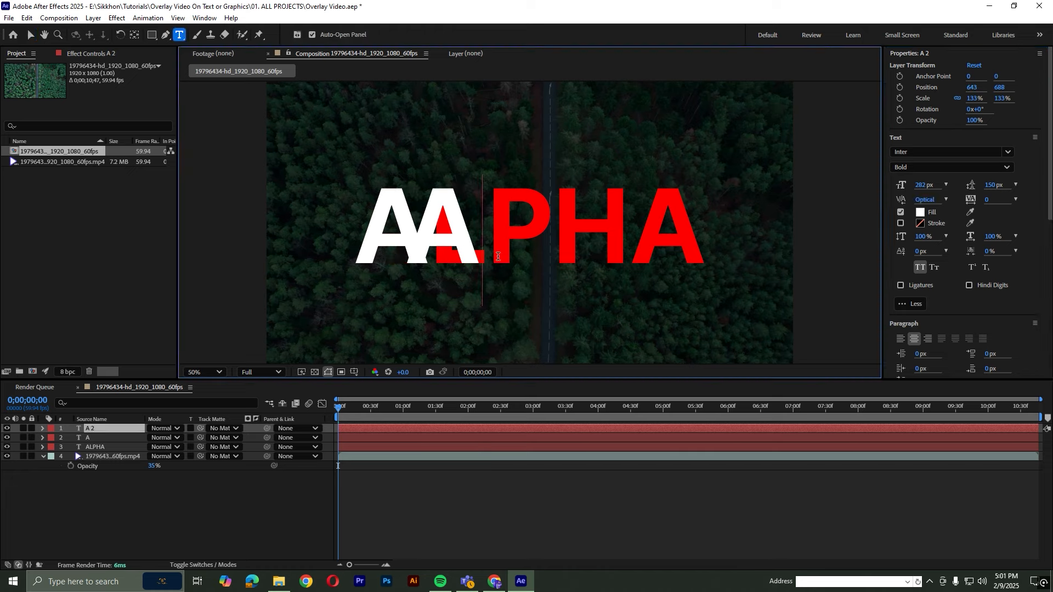
key("ctrl+a")
type("L")
left_click(243, 521)
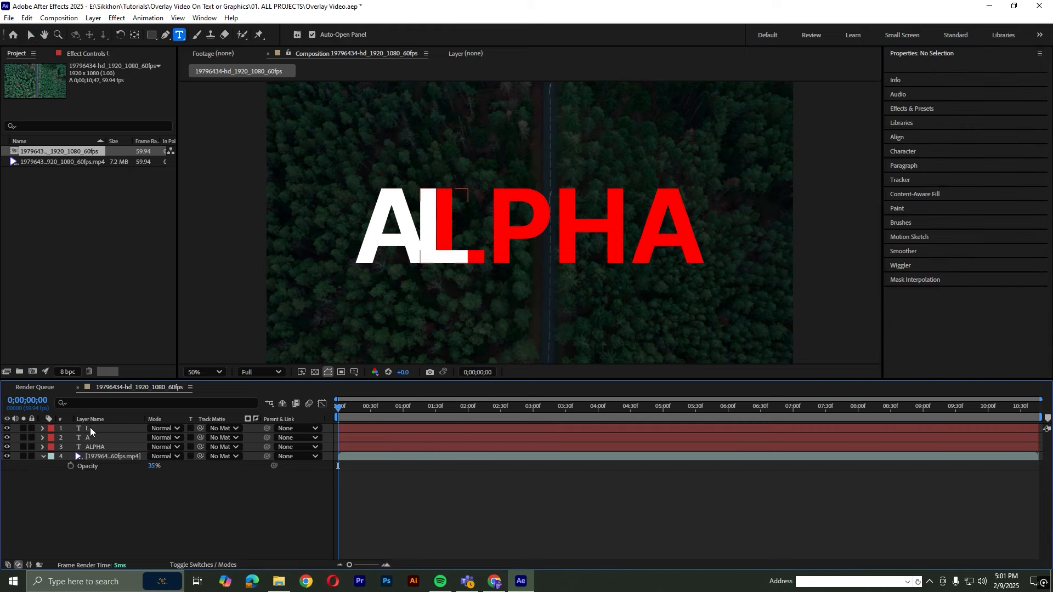
left_click(90, 432)
left_click_drag(973, 87, 1014, 91)
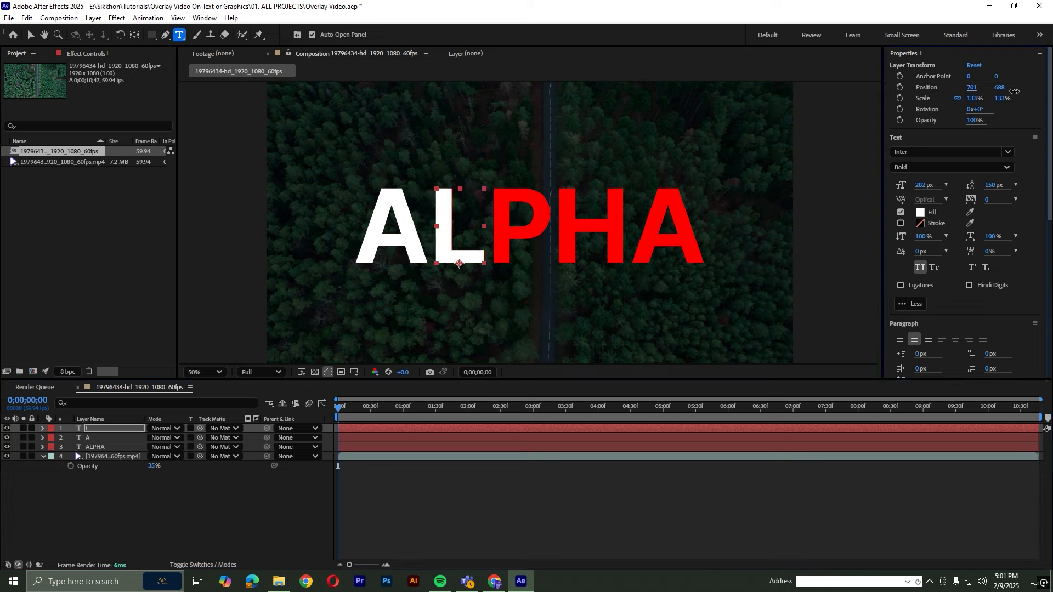
left_click(390, 481)
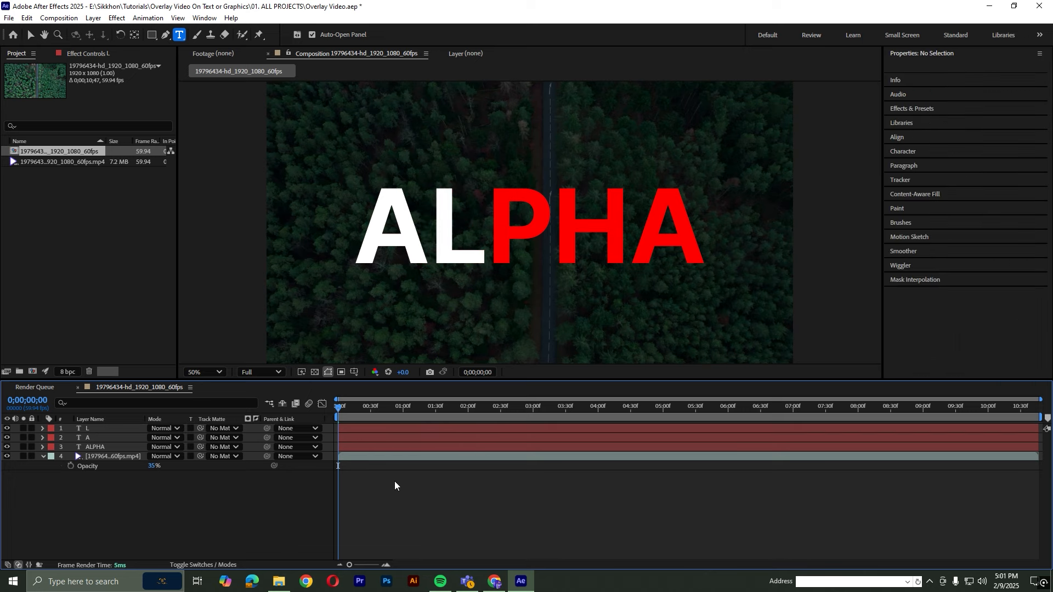
Duplicate the L text layer and move the copy onto the red P by setting its X position to 885.
left_click(105, 430)
left_click(27, 18)
left_click(51, 173)
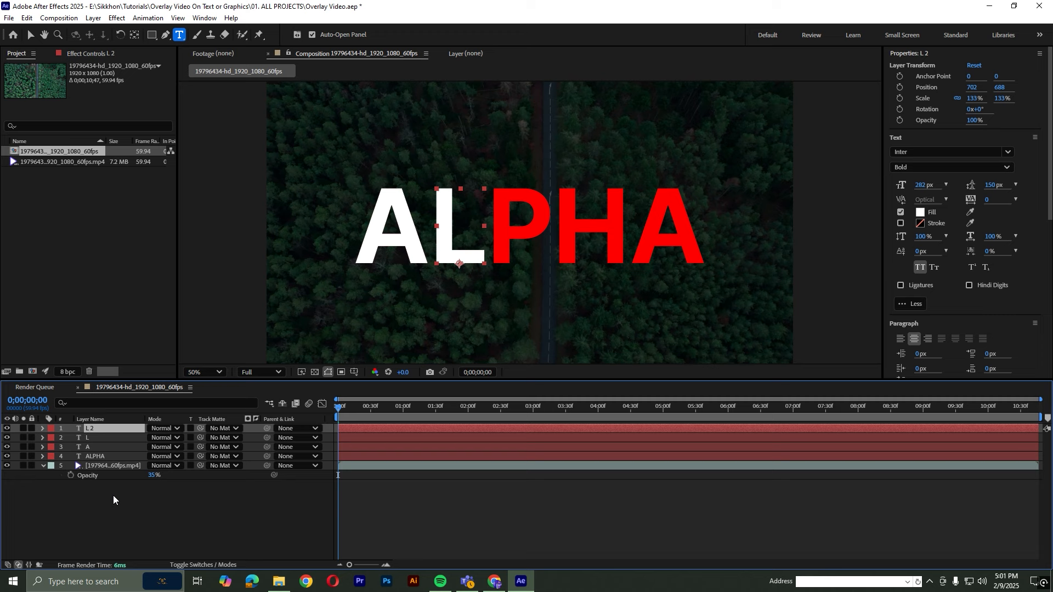
left_click(113, 496)
left_click(97, 428)
left_click_drag(972, 88, 987, 87)
Replace the letter in L 2 with P and align it over the red P by setting its X position to 926.
left_click(509, 238)
type("P")
key("BackSpace")
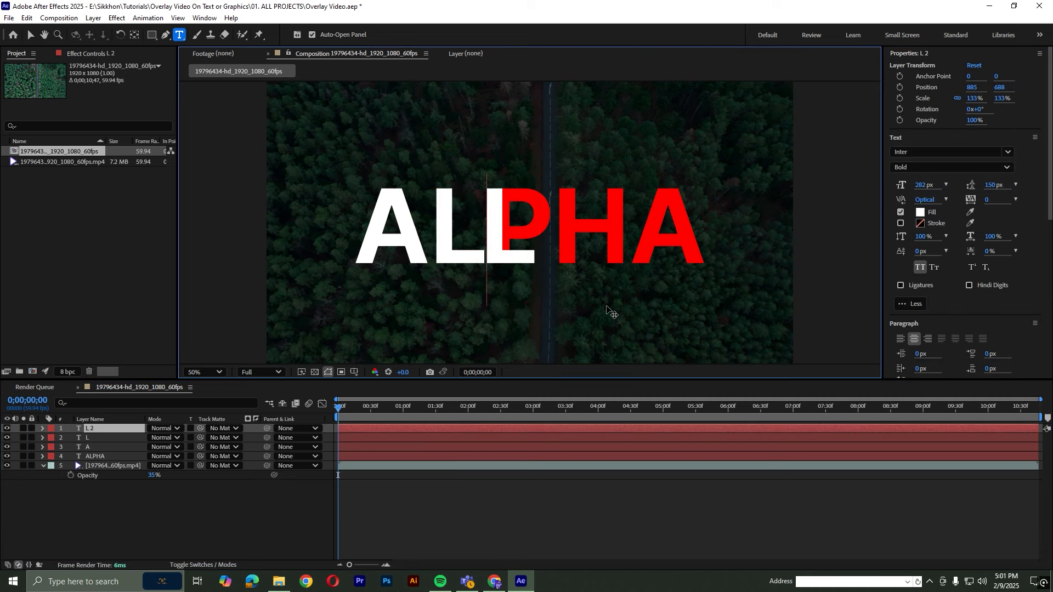
type("P")
key("Delete")
left_click(371, 489)
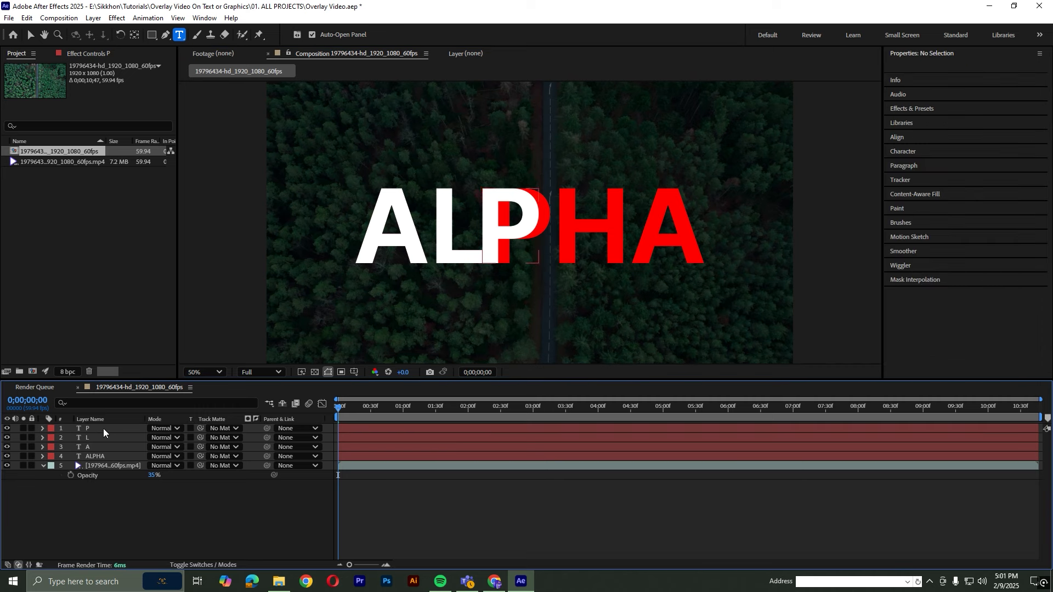
left_click(104, 429)
left_click_drag(972, 88, 995, 89)
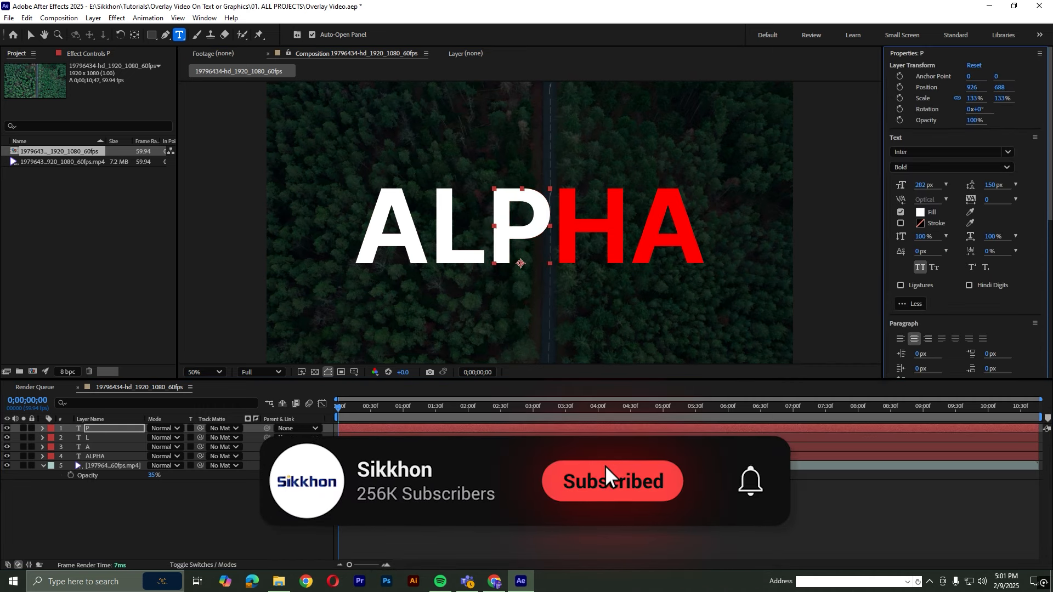
left_click(603, 508)
Duplicate the P text layer and move the copy onto the red H by setting its X position to 1179.
left_click(100, 427)
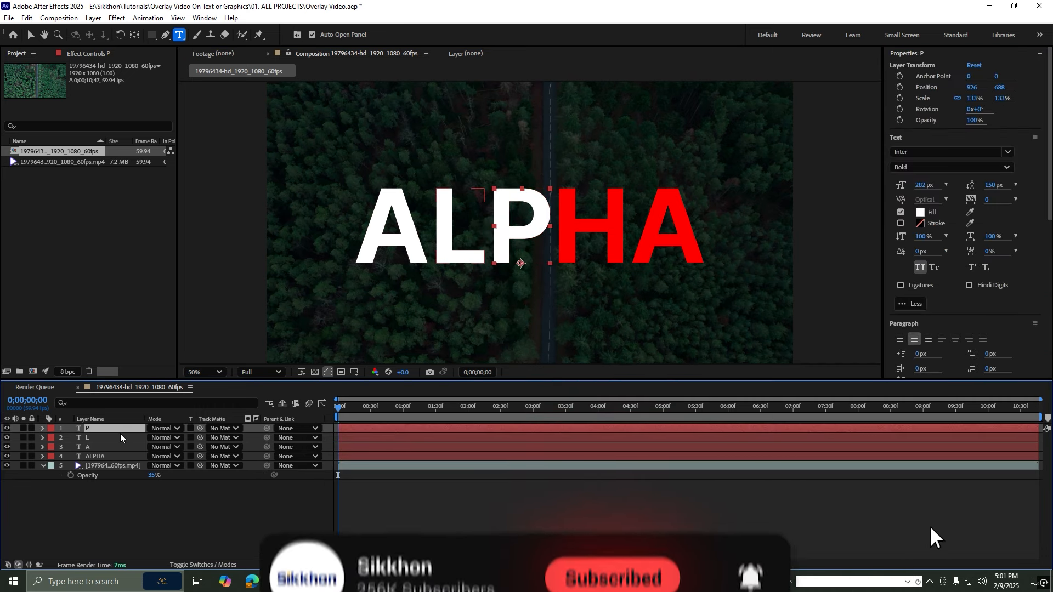
left_click(27, 18)
left_click(82, 172)
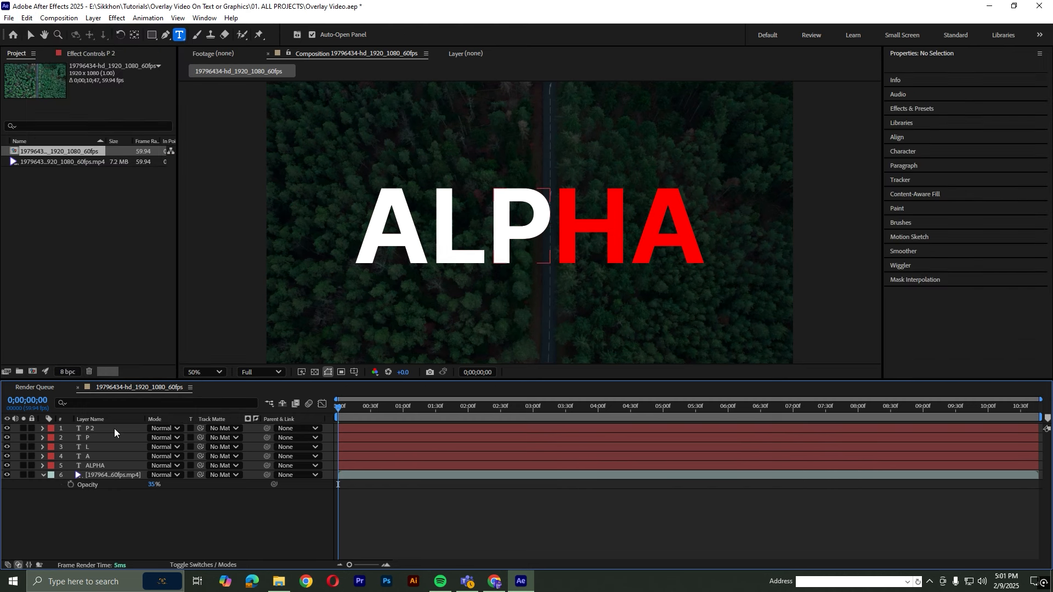
left_click_drag(971, 88, 1040, 90)
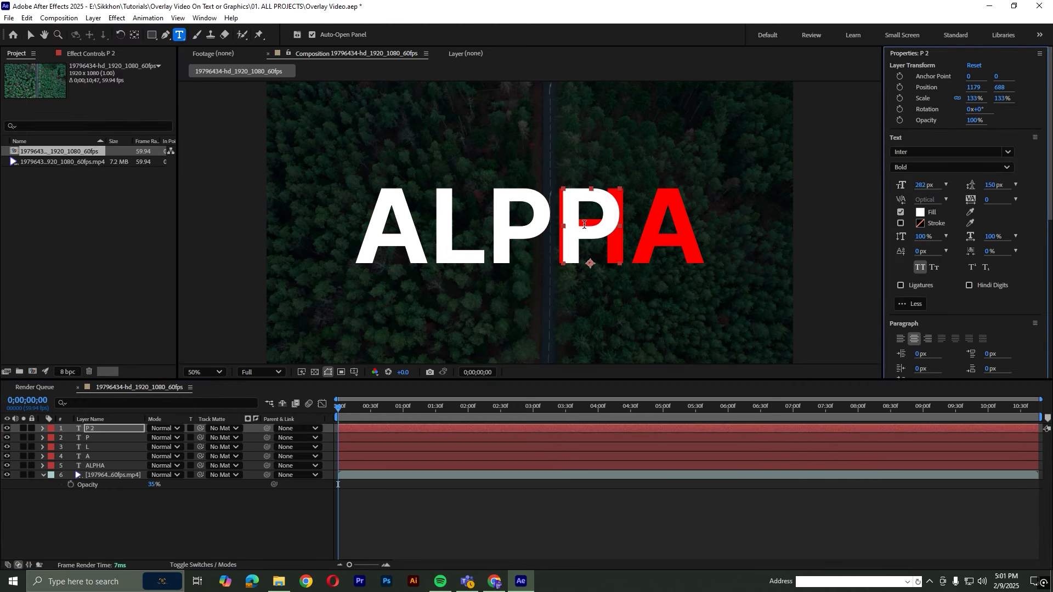
Replace the letter in P 2 with H and align it over the red H by setting its X position to 1184.
left_click(591, 239)
key("ctrl+a")
type("H")
key("Escape")
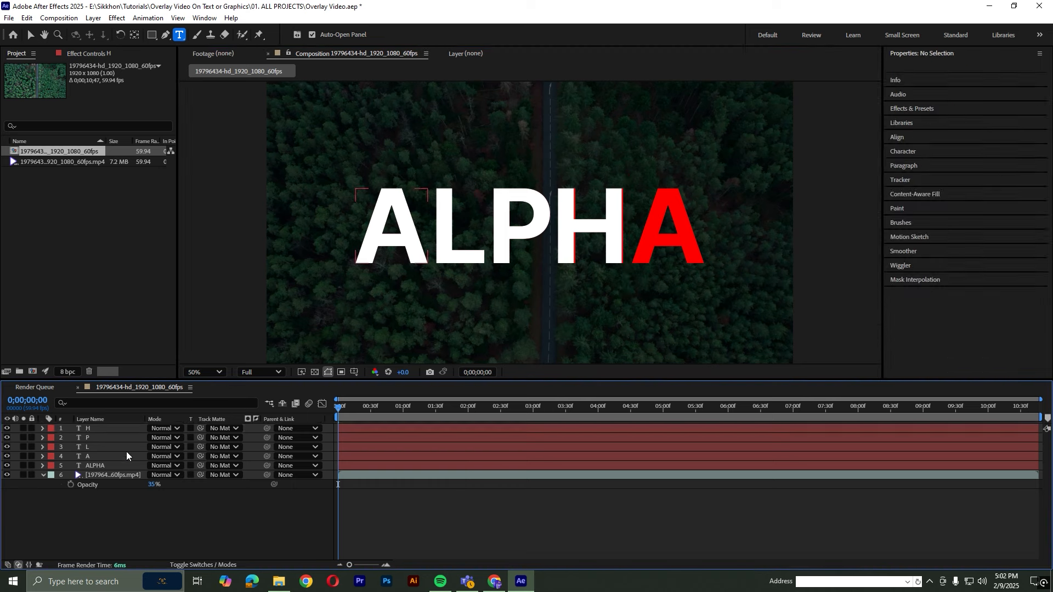
left_click_drag(974, 87, 980, 87)
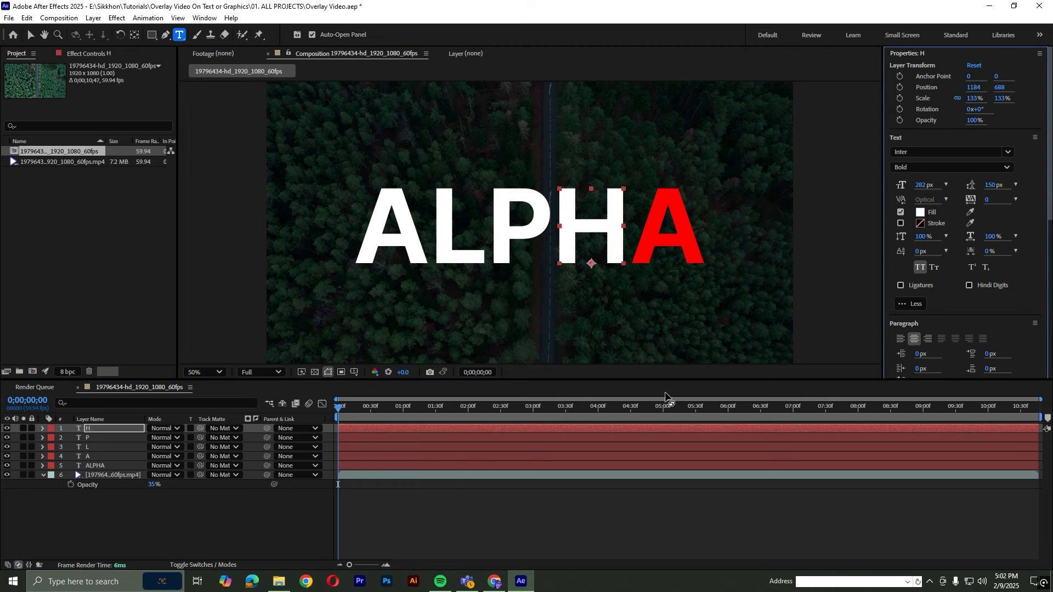
left_click(408, 519)
Duplicate the H text layer and move the copy onto the last red A by setting its X position to 1469.
left_click(104, 429)
left_click(27, 17)
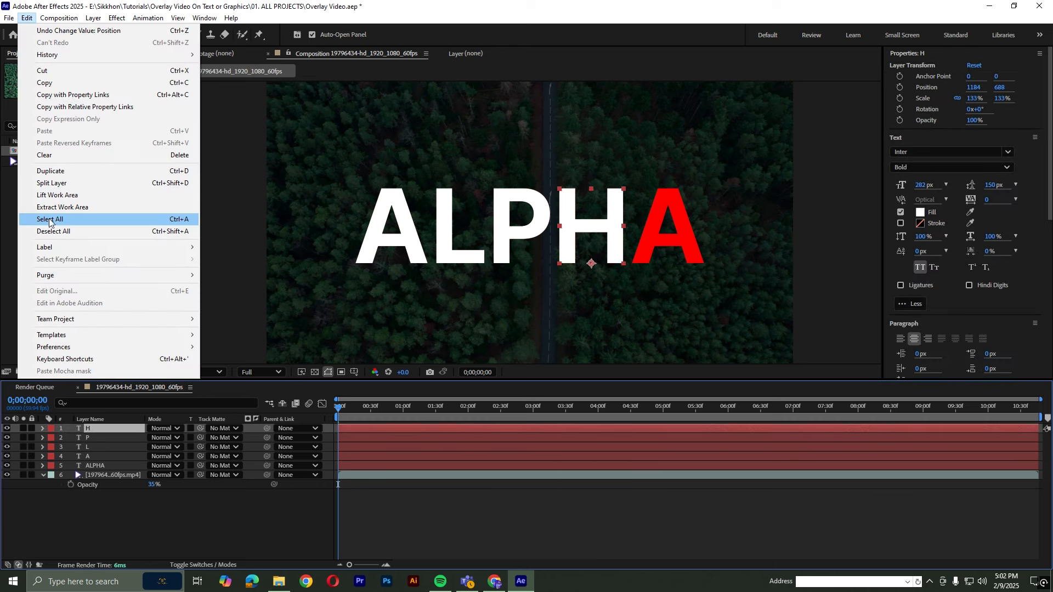
left_click(49, 173)
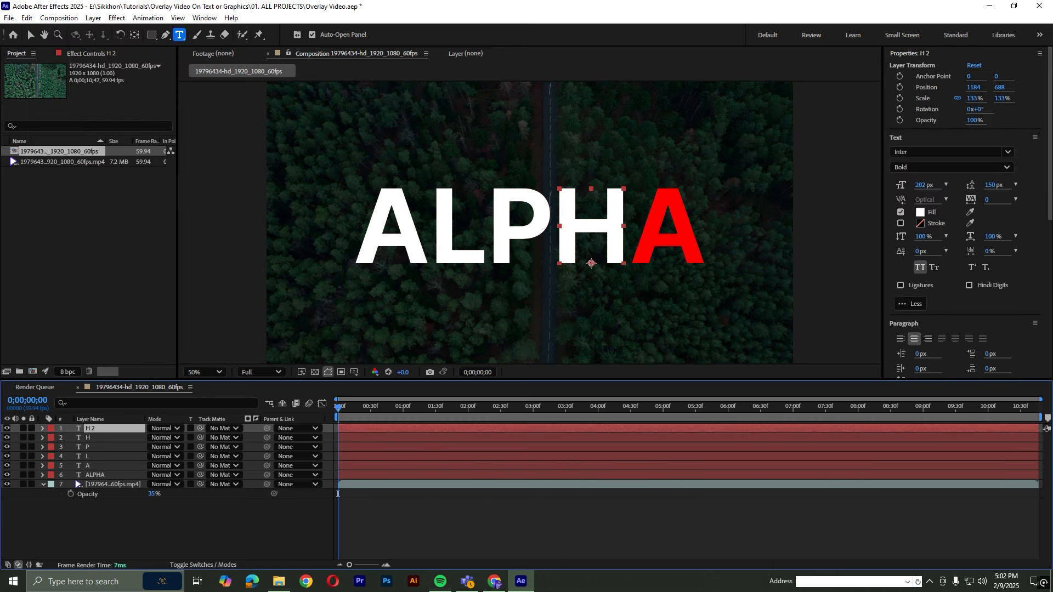
left_click_drag(974, 86, 1011, 88)
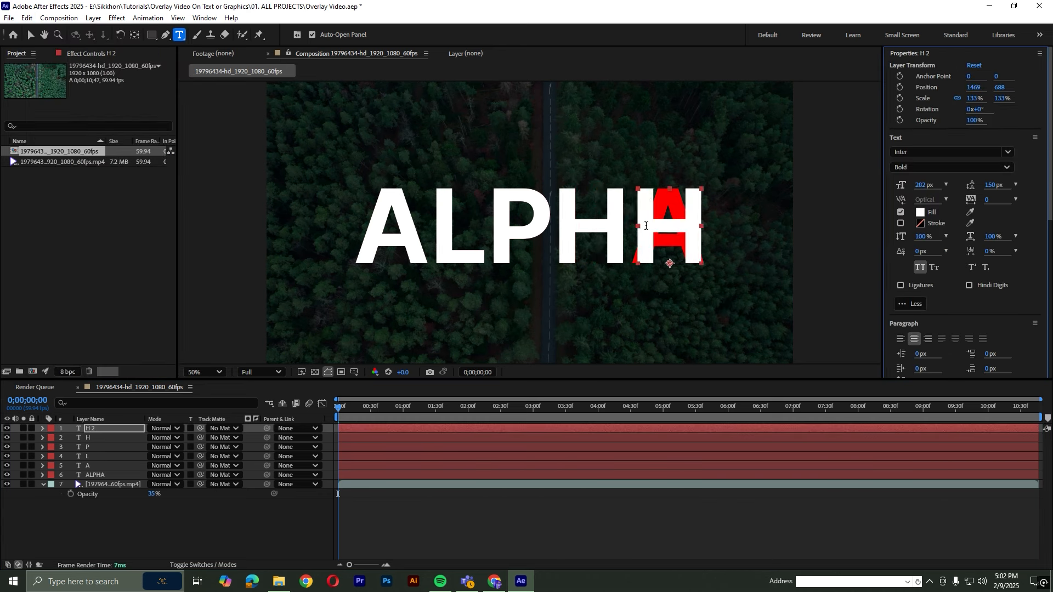
Replace the letter in H 2 with A and align it over the last red A by setting its X position to 1463.
left_click(645, 230)
key("Delete")
type("A")
key("Escape")
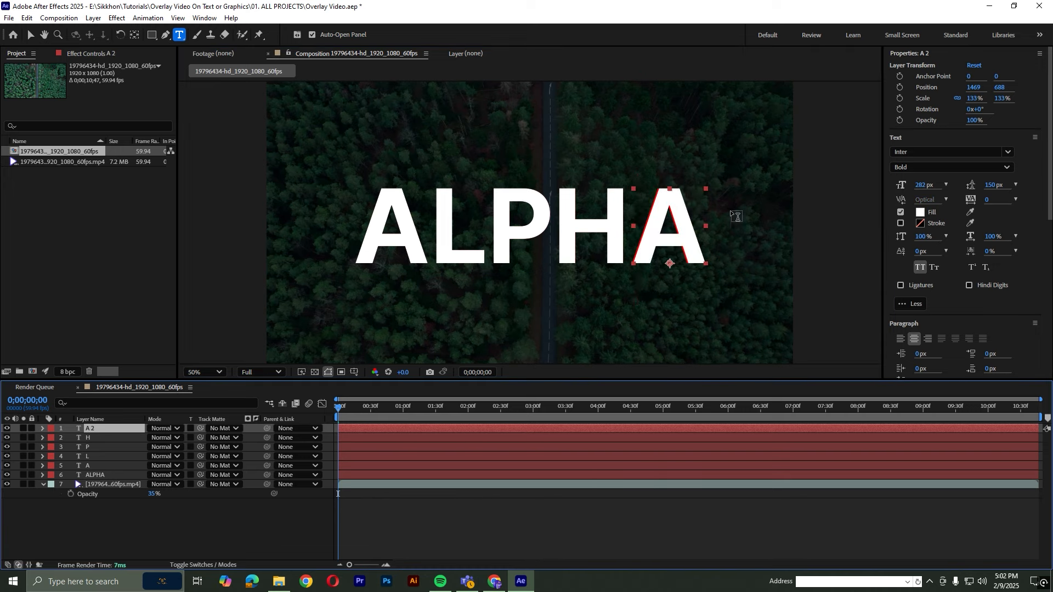
left_click_drag(967, 87, 961, 89)
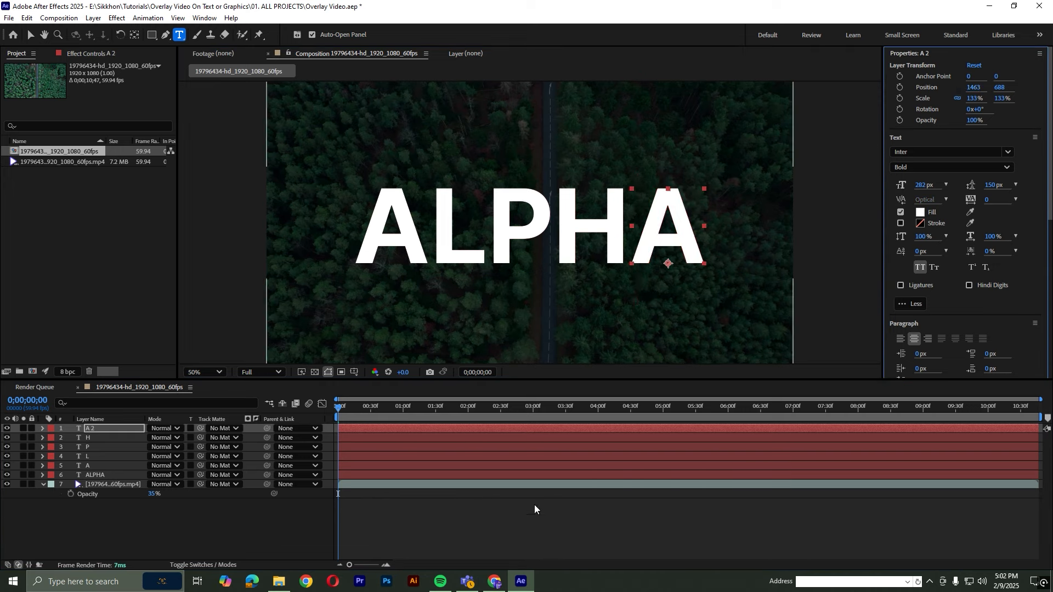
left_click(477, 513)
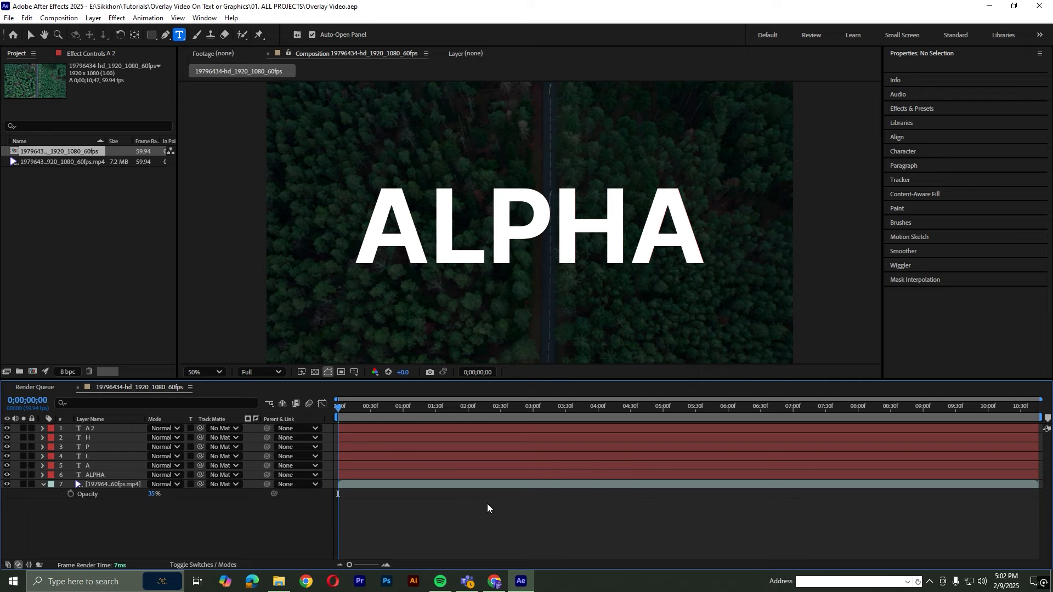
Preview the composition briefly and delete the red ALPHA reference layer beneath the separate letters.
left_click(368, 406)
key("space")
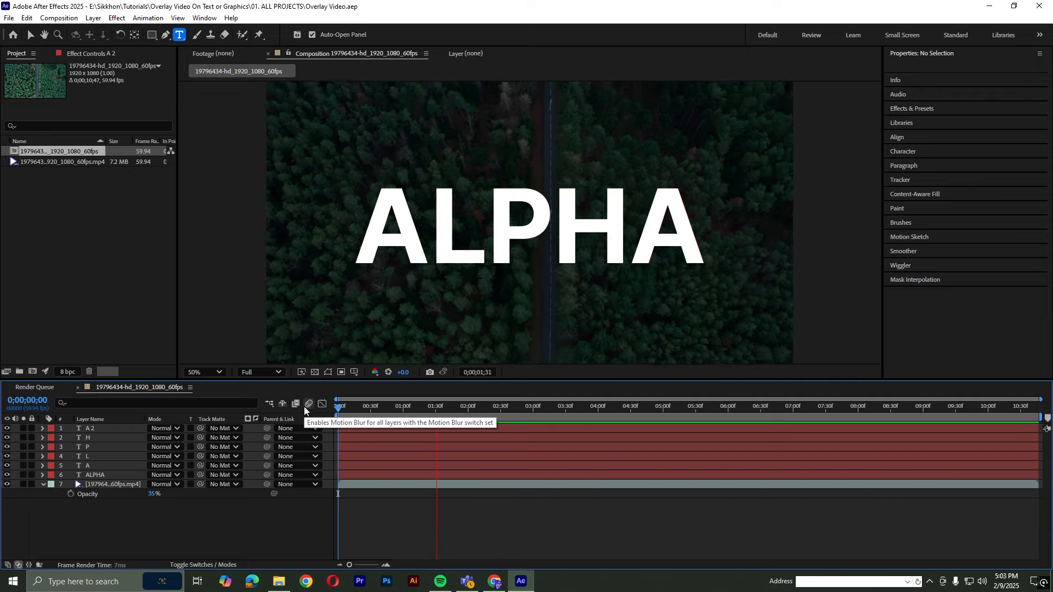
key("space")
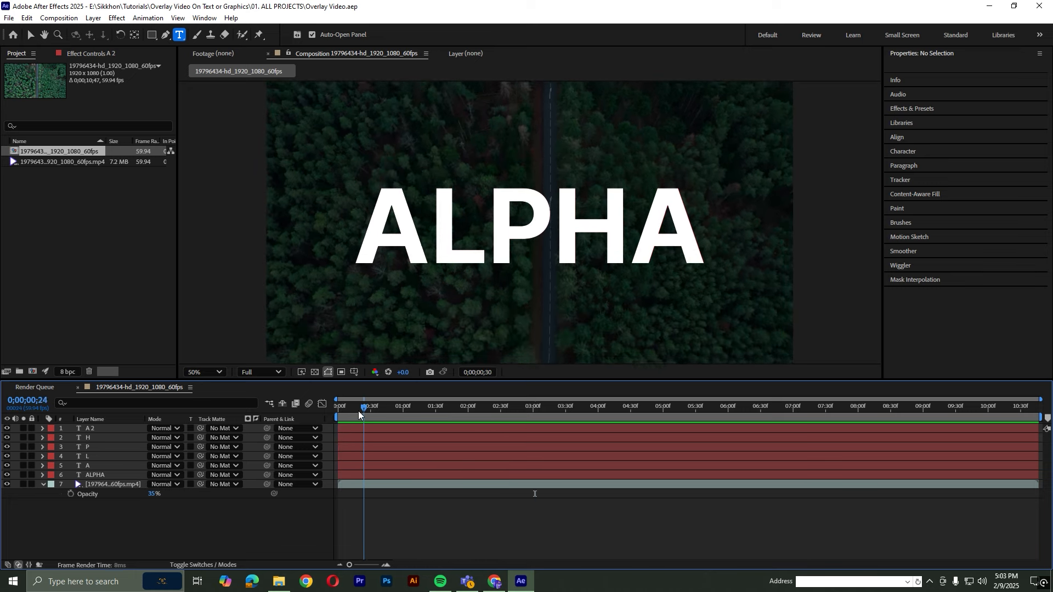
left_click(113, 475)
key("Delete")
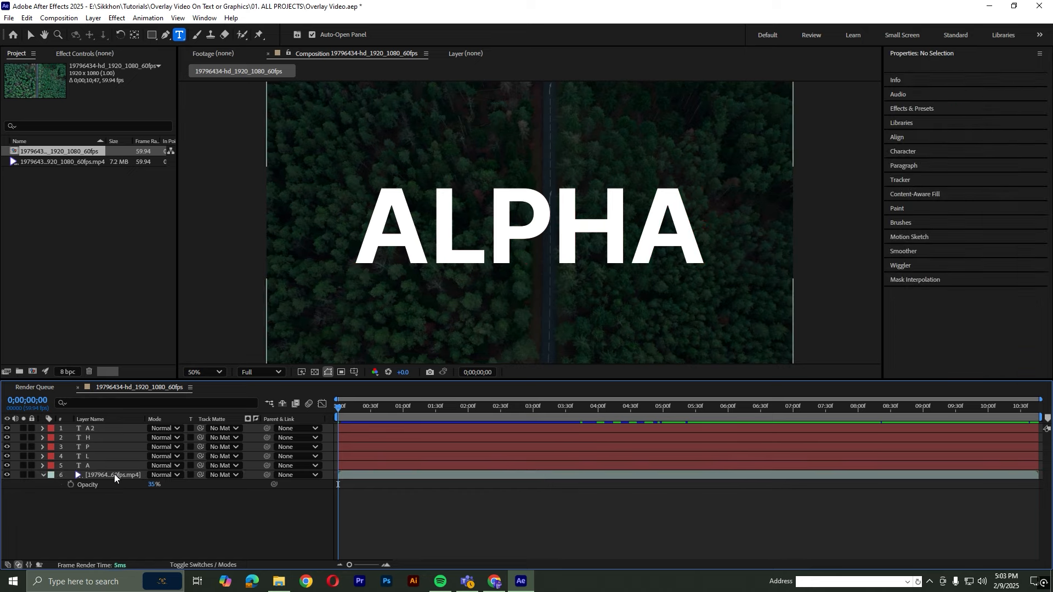
Import the clip 4919748-hd_2048_1080_25fps from the 02. ALL FOOTAGES folder into the project.
left_click(71, 232)
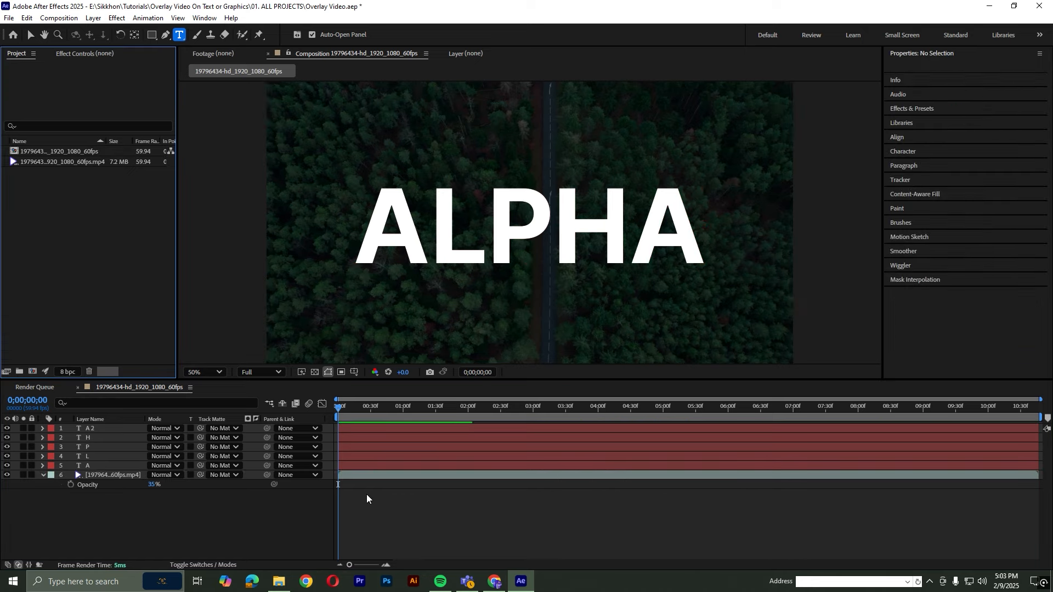
left_click(288, 583)
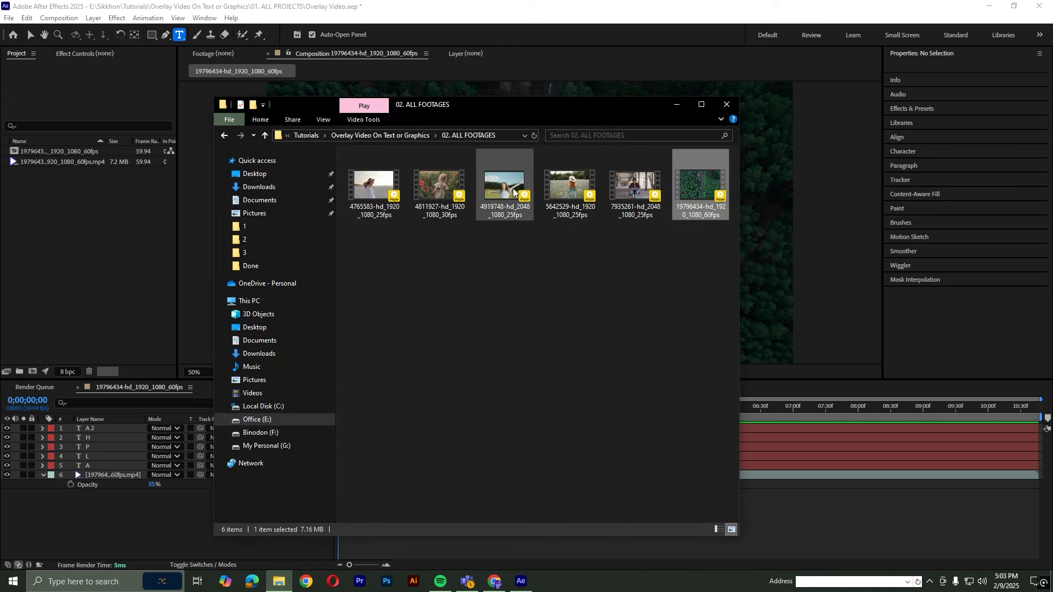
left_click_drag(512, 189, 119, 238)
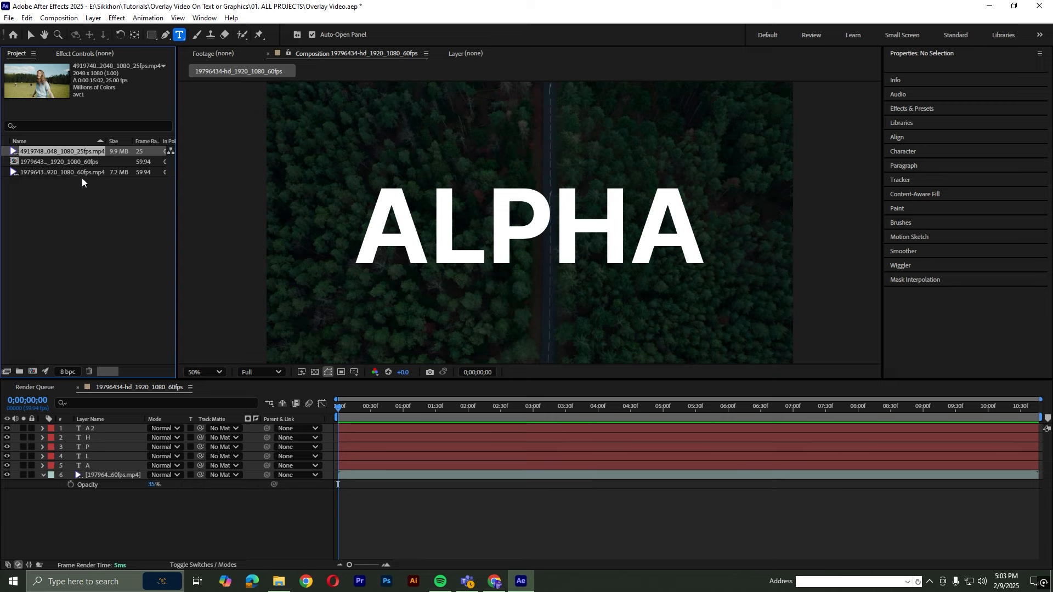
Open the imported 4919748 clip as footage, scrub through it and set its out point at 0:00:10:00.
double_click(50, 151)
left_click_drag(204, 351, 369, 353)
left_click_drag(428, 351, 180, 350)
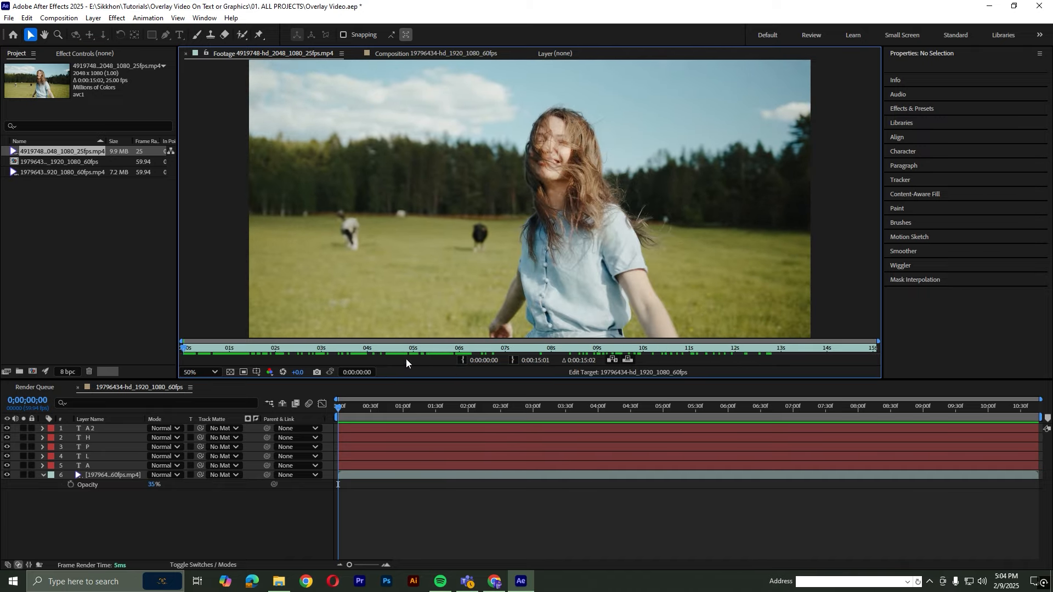
left_click_drag(305, 352, 643, 355)
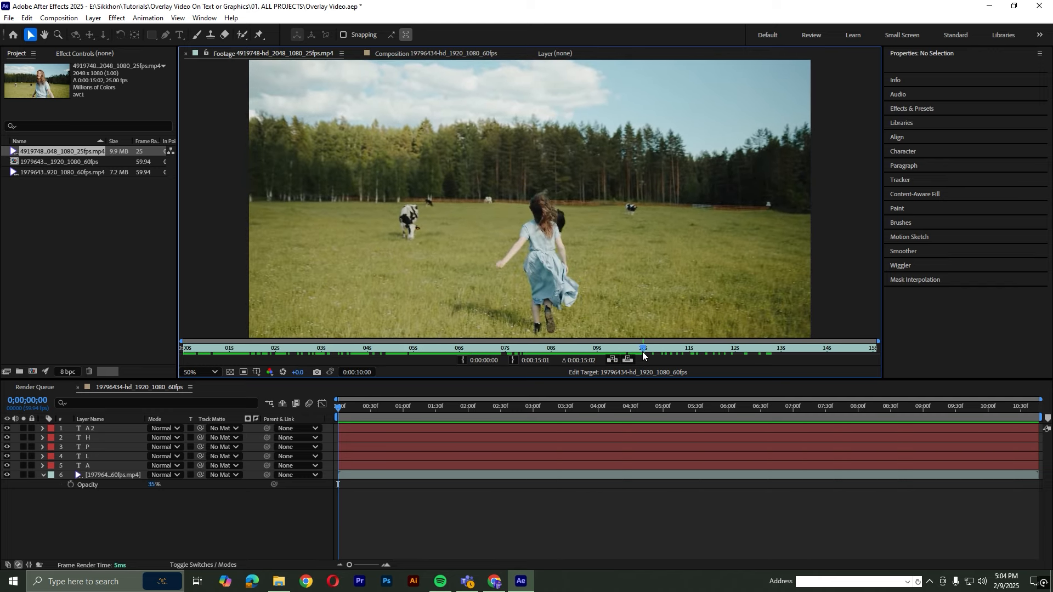
left_click(516, 359)
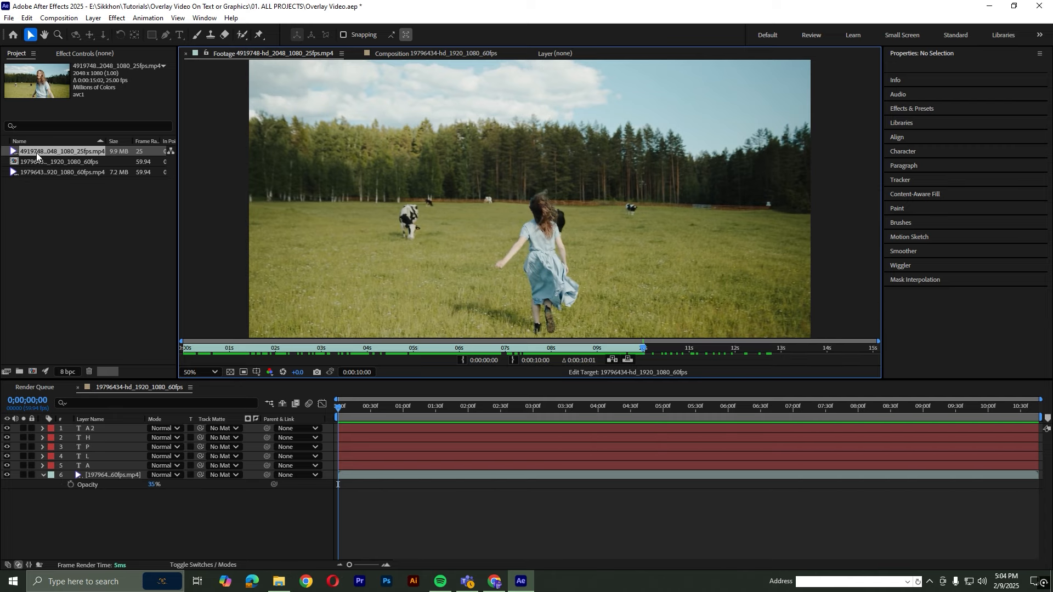
Place the trimmed clip directly below the first A text layer and set layer 5, A, as its track matte.
left_click_drag(36, 157, 94, 474)
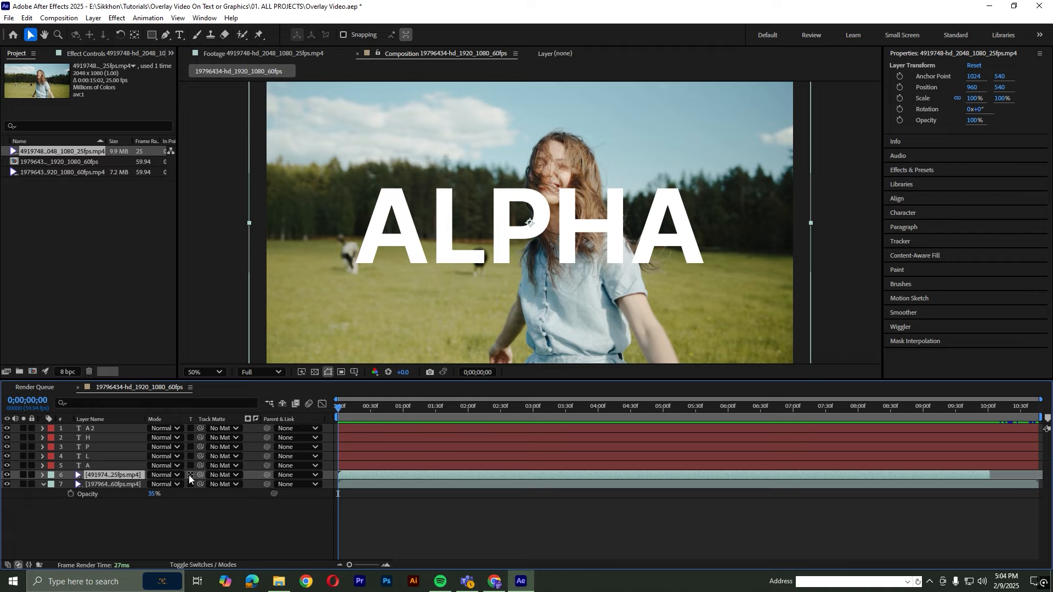
left_click(226, 476)
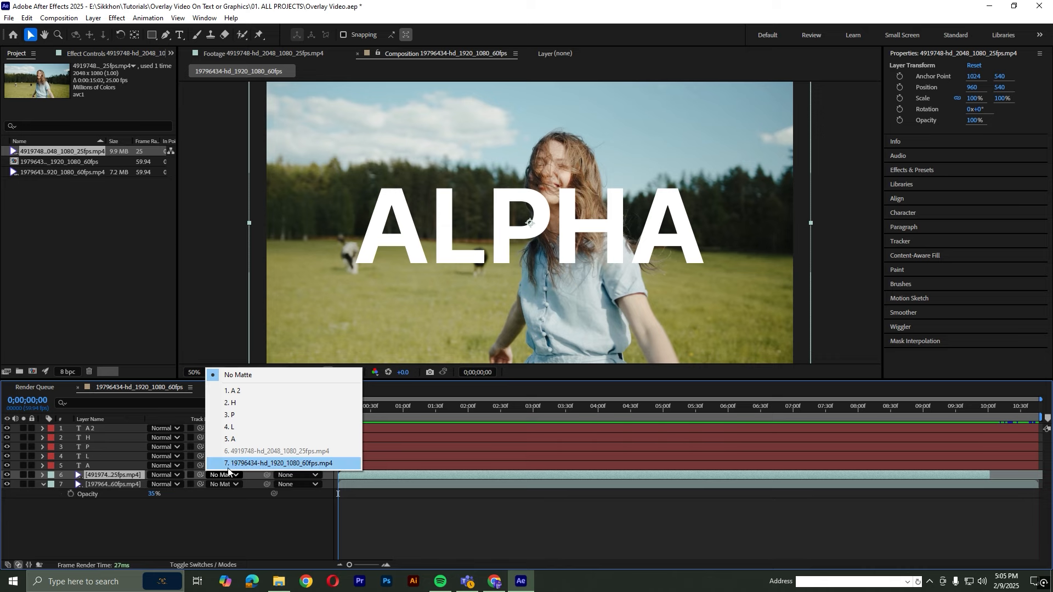
left_click(239, 438)
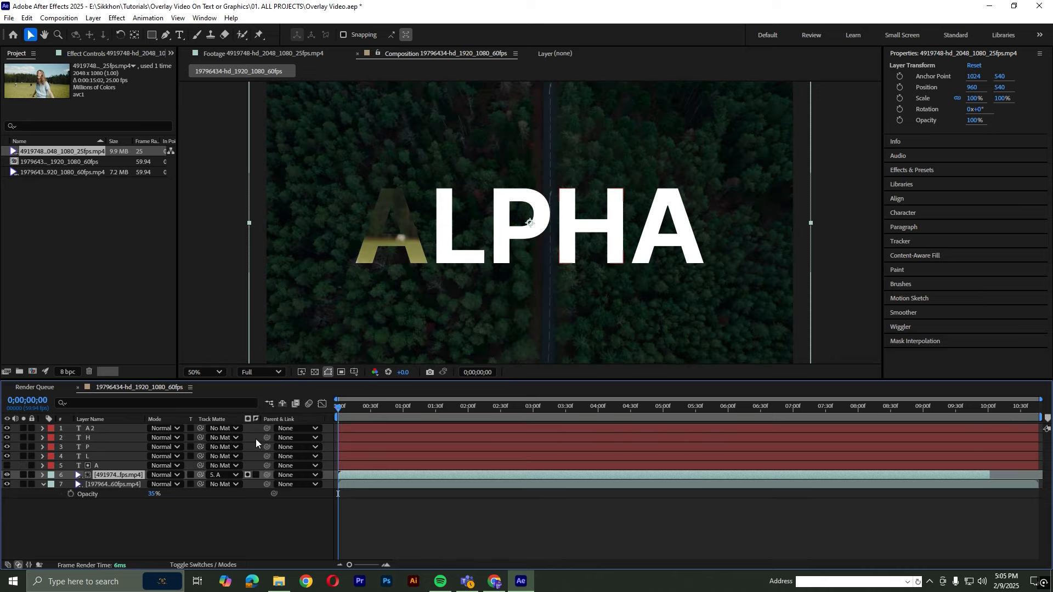
key("ctrl+z")
key("ctrl+shift+z")
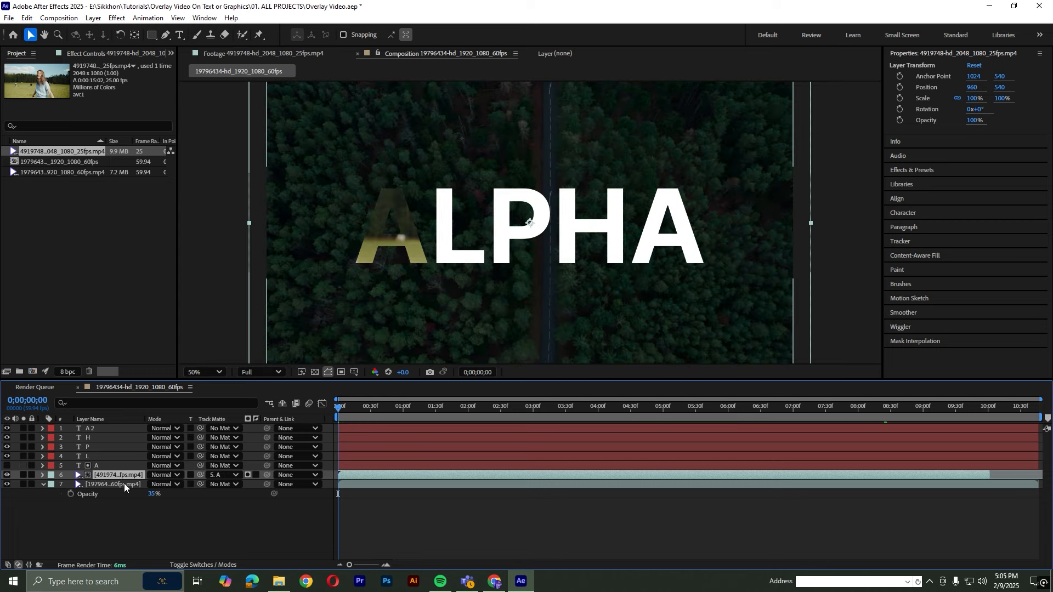
Scale the 4919748 clip to 52%, position it at about 419, 600 inside the first A and preview the composition.
left_click_drag(973, 98, 953, 103)
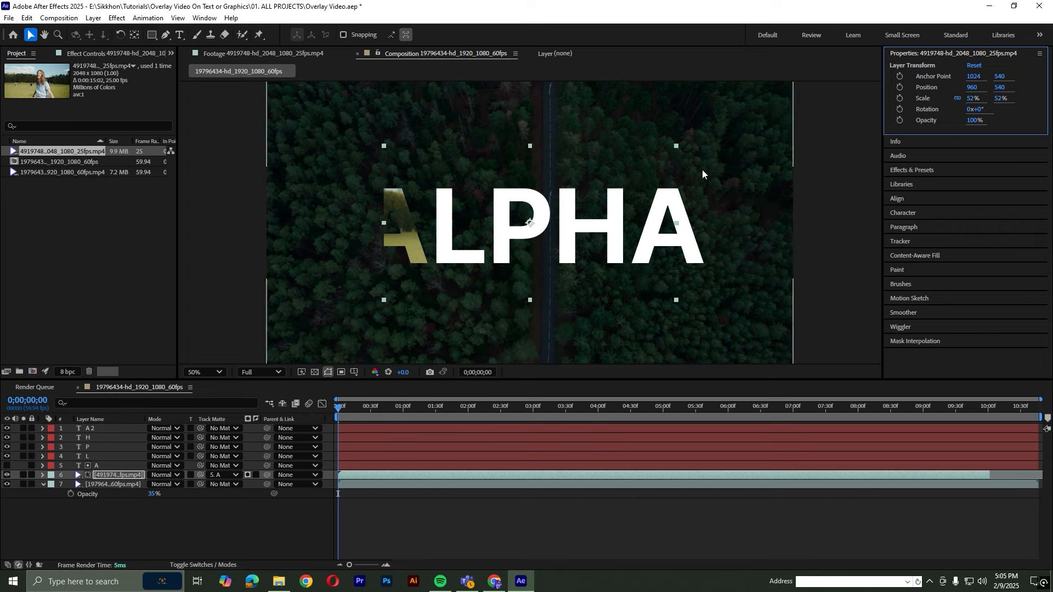
left_click_drag(593, 216, 438, 234)
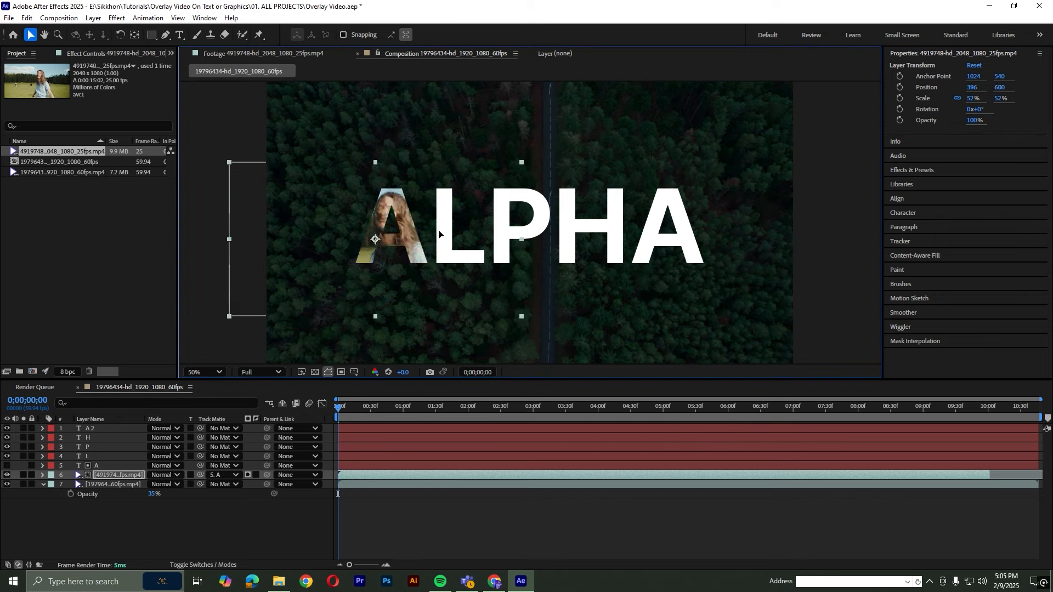
left_click_drag(362, 409, 327, 417)
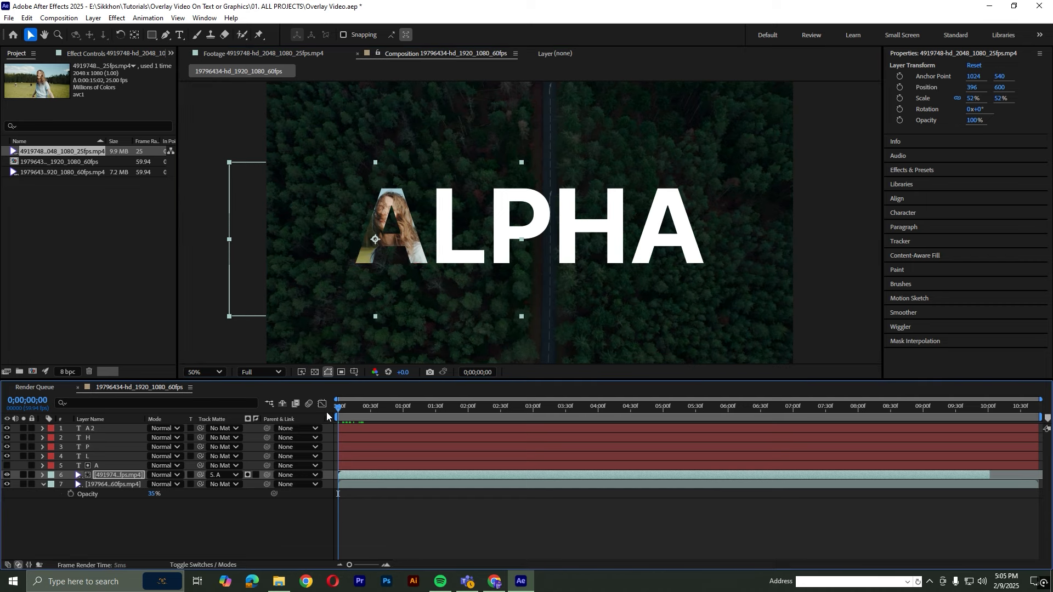
key("space")
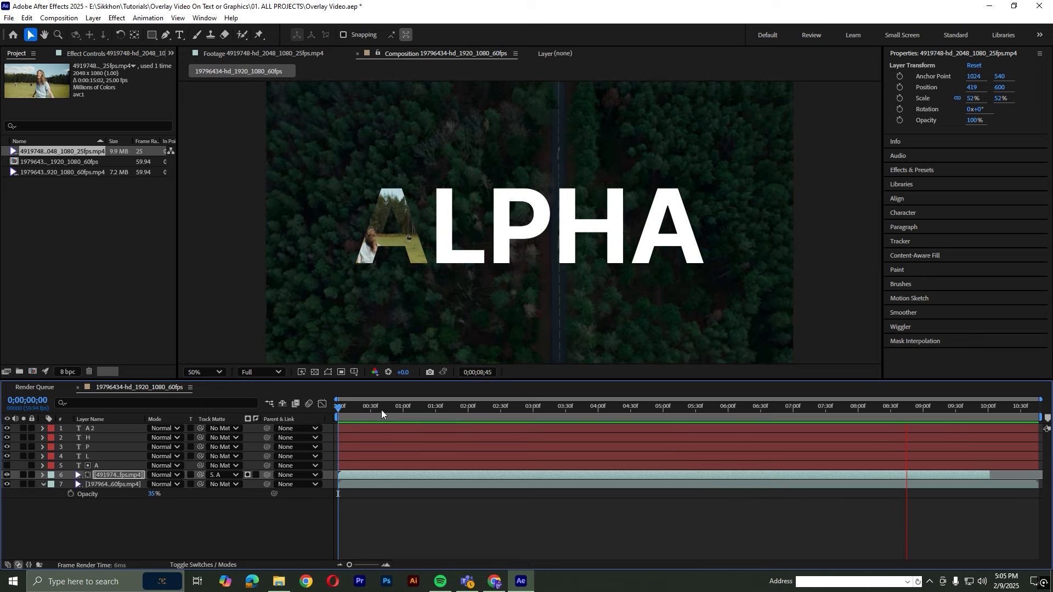
key("space")
Import the clip 4811927-hd_1920_1080_30fps from the 02. ALL FOOTAGES folder for the L.
left_click(109, 456)
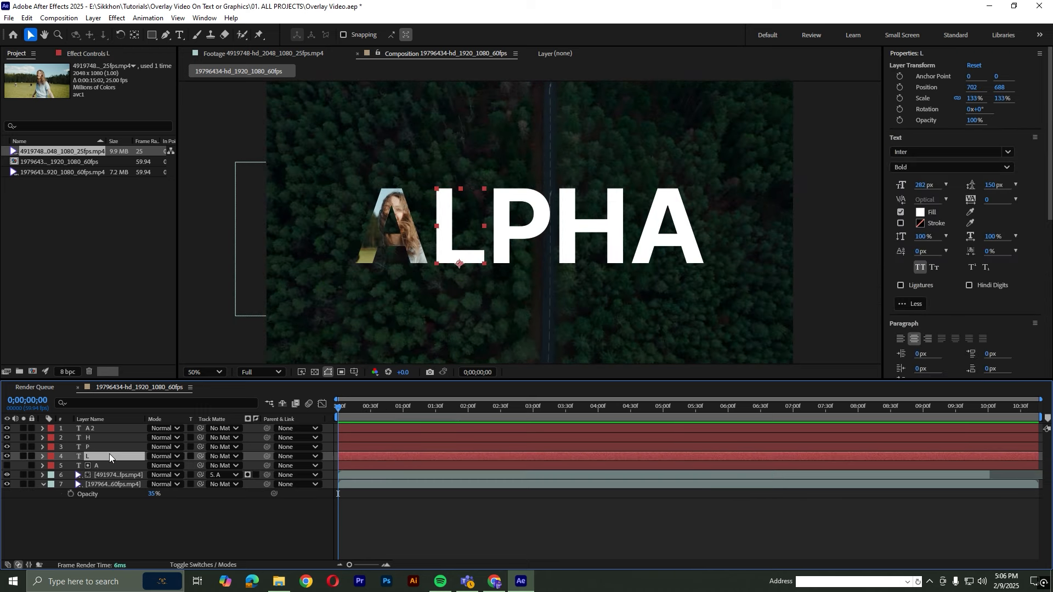
left_click(68, 203)
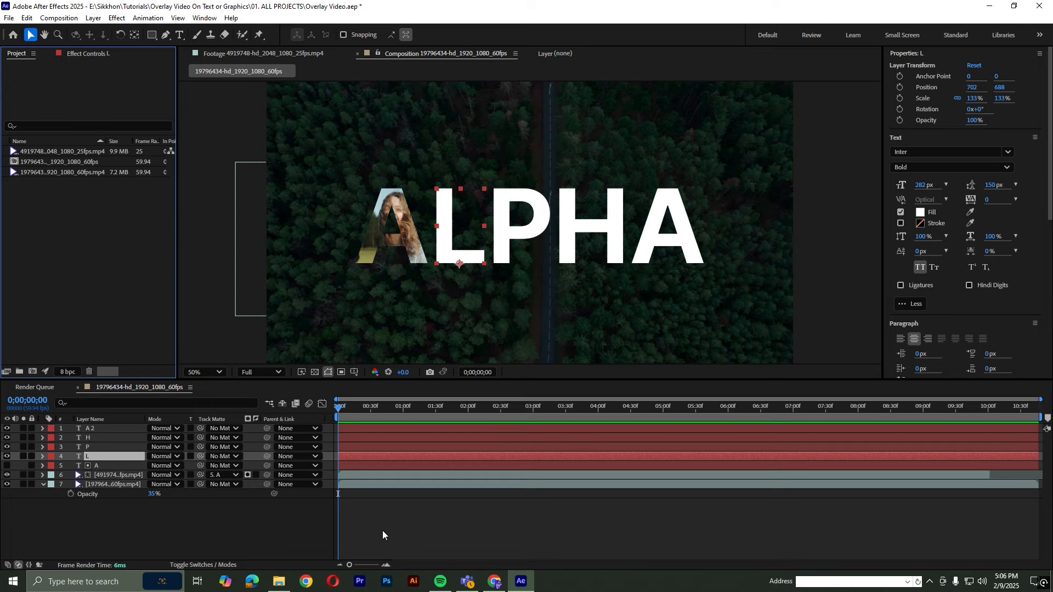
left_click(280, 582)
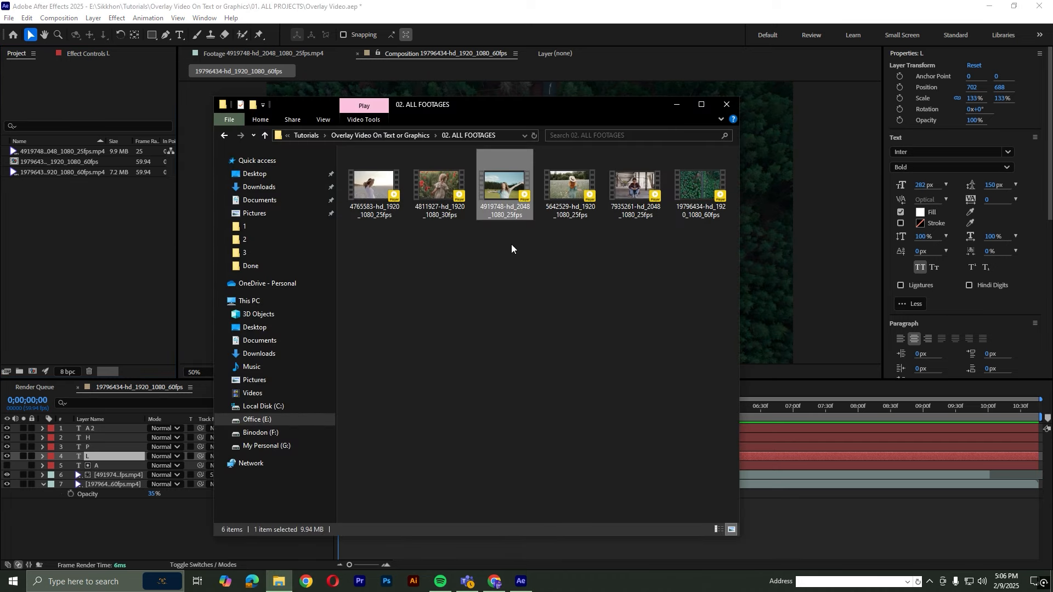
left_click_drag(439, 186, 89, 244)
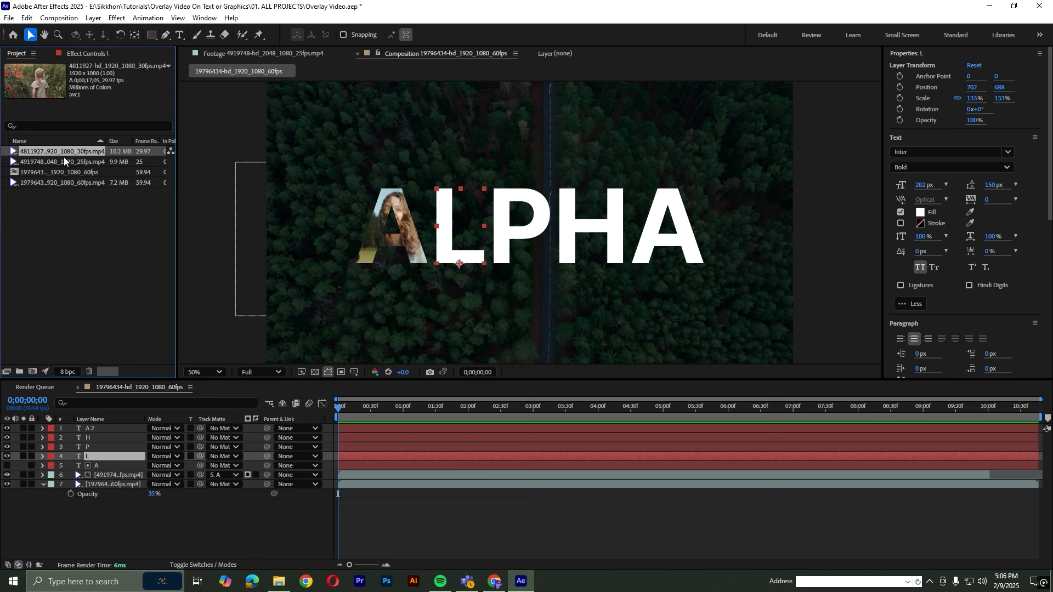
Open the 4811927 clip as footage, scrub through it and set its out point at 0;00;10;00.
double_click(59, 149)
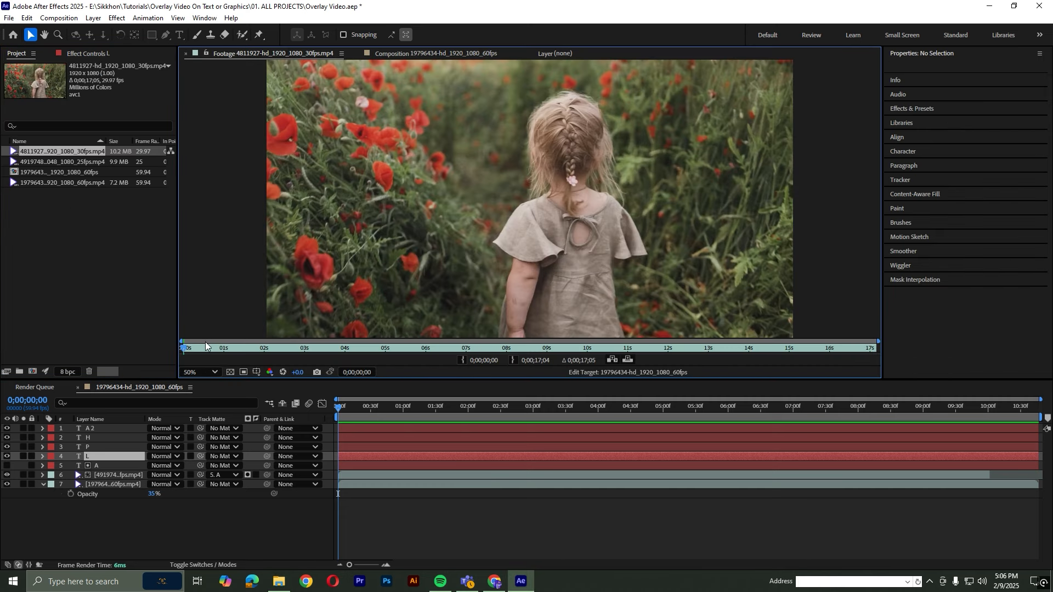
left_click_drag(196, 346, 166, 395)
left_click_drag(541, 349, 588, 350)
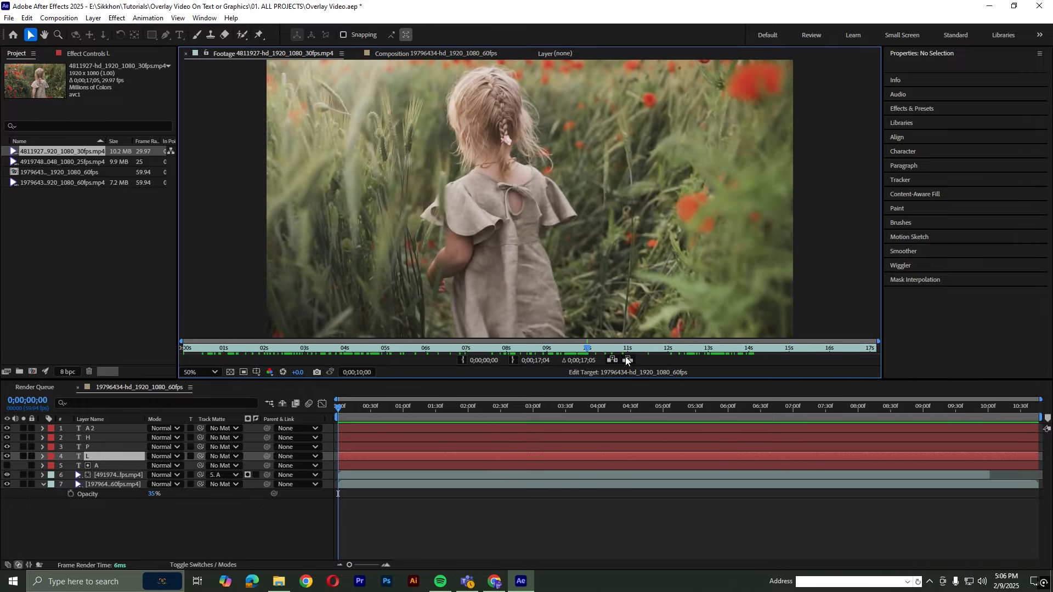
left_click(513, 361)
Place the 4811927 clip directly below the L text layer and extend both letter clips to the composition's end.
left_click_drag(34, 151, 101, 460)
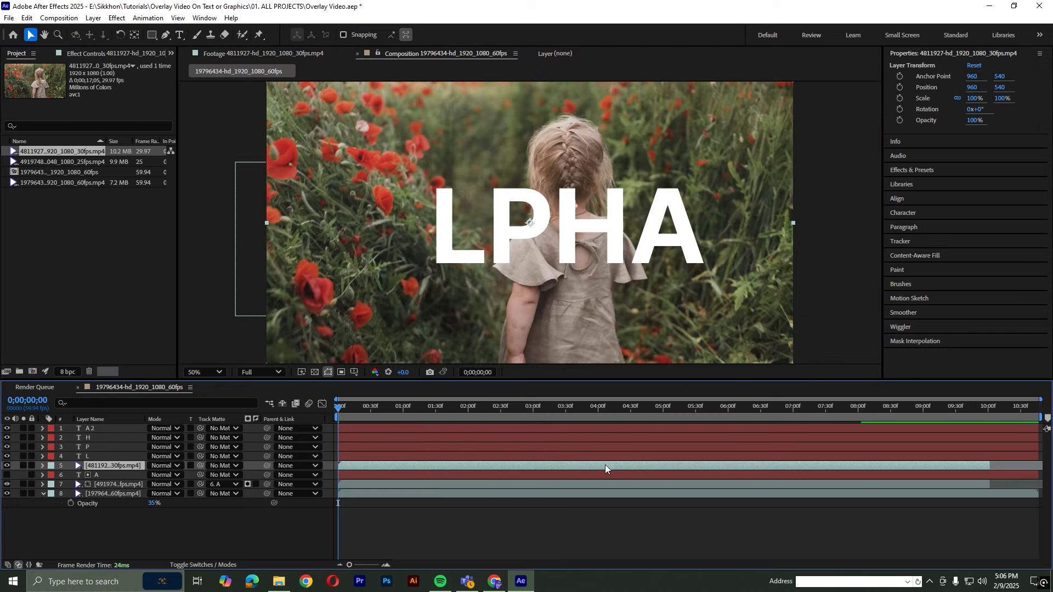
left_click_drag(1031, 467, 1038, 488)
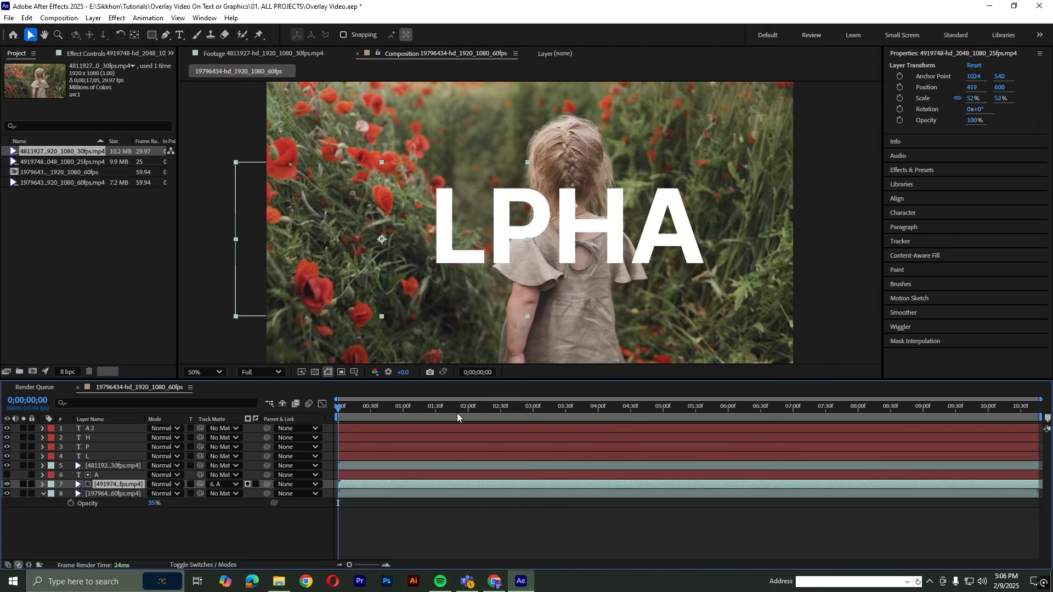
Set layer 4, L, as the track matte of the 4811927 clip.
mouse_move(338, 410)
left_mouse_down()
mouse_move(378, 420)
mouse_move(337, 431)
left_mouse_up()
left_click(222, 465)
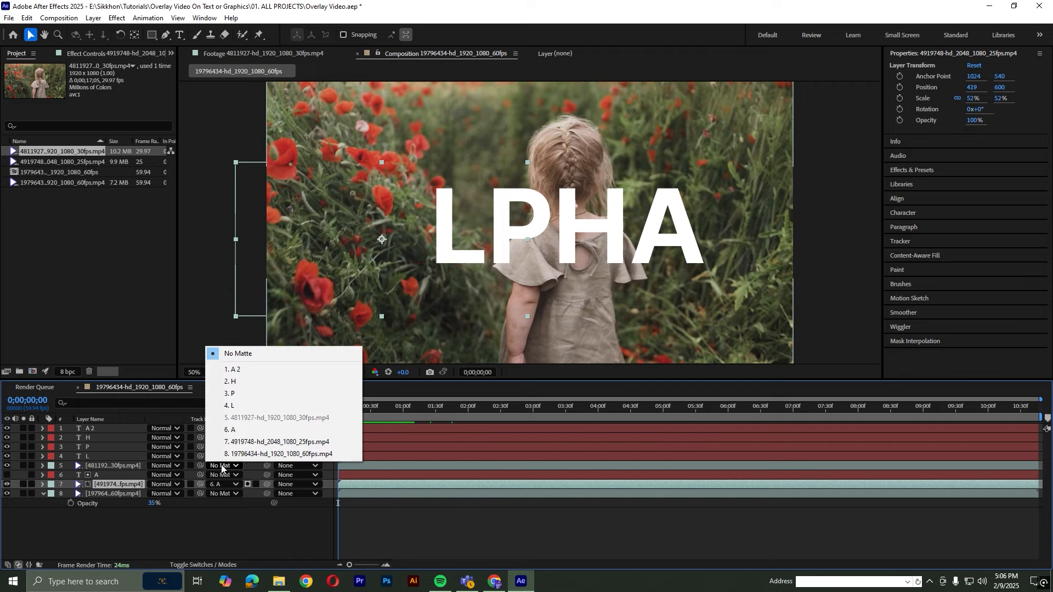
left_click(233, 403)
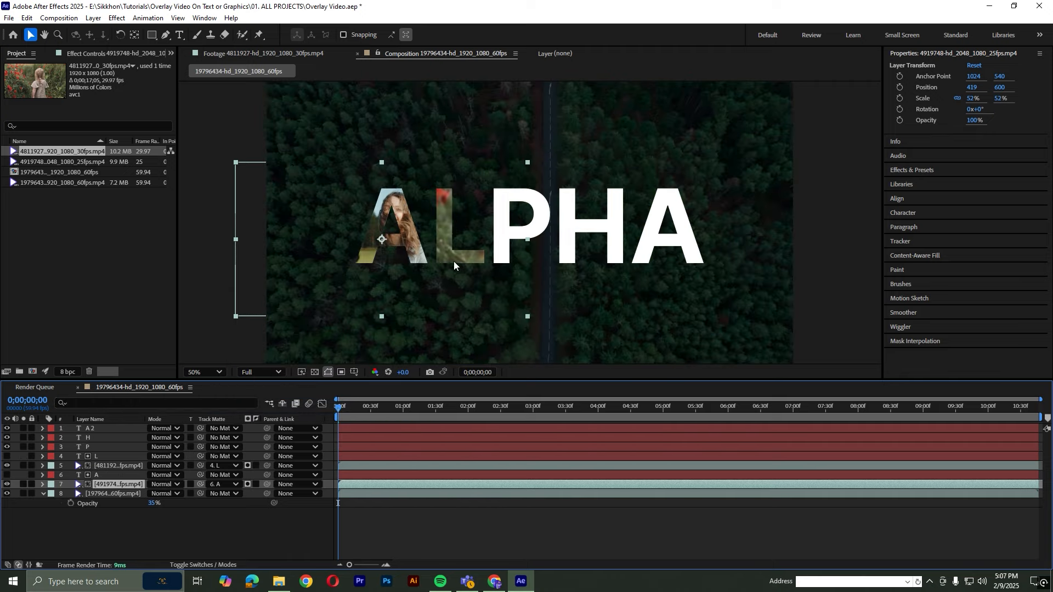
Shrink and move the 4811927 clip to fit inside the L, and scale the 4919748 clip to 33%.
left_click(464, 273)
mouse_move(972, 99)
left_mouse_down()
mouse_move(838, 127)
mouse_move(969, 102)
left_mouse_up()
left_click(116, 484)
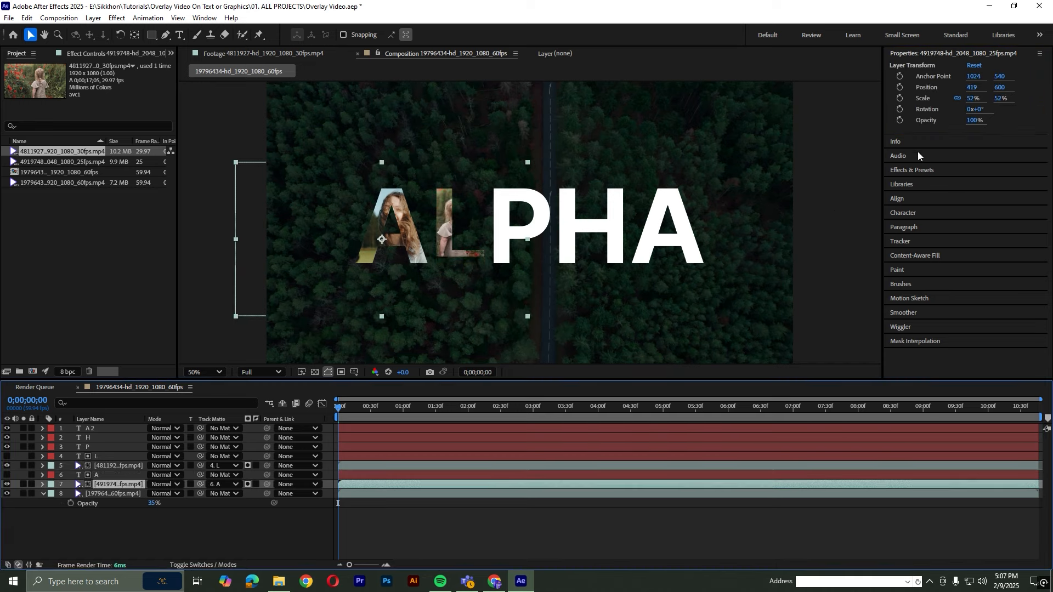
key("space")
key("space")
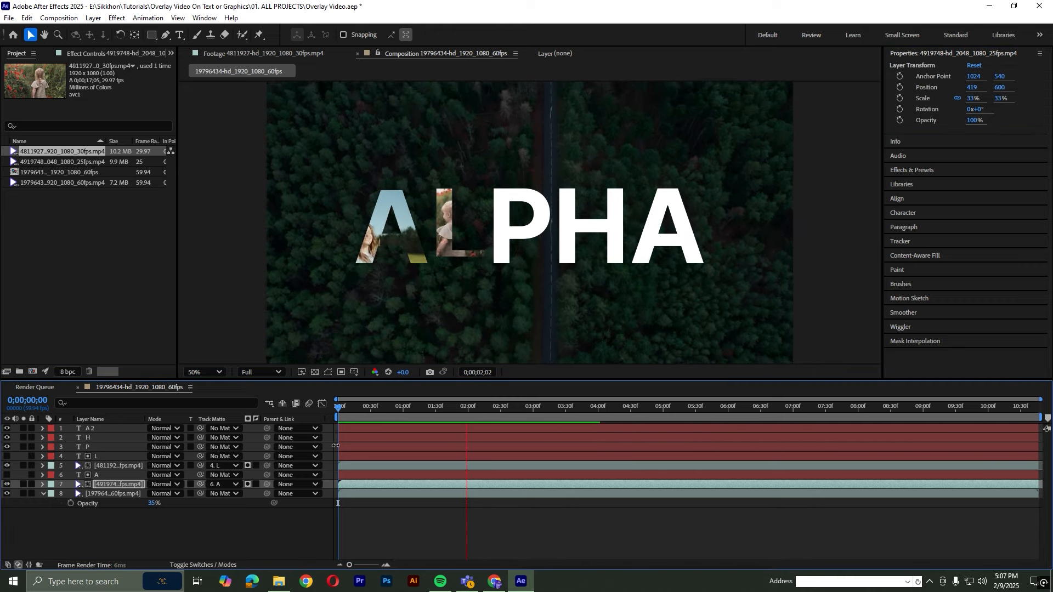
left_click(371, 528)
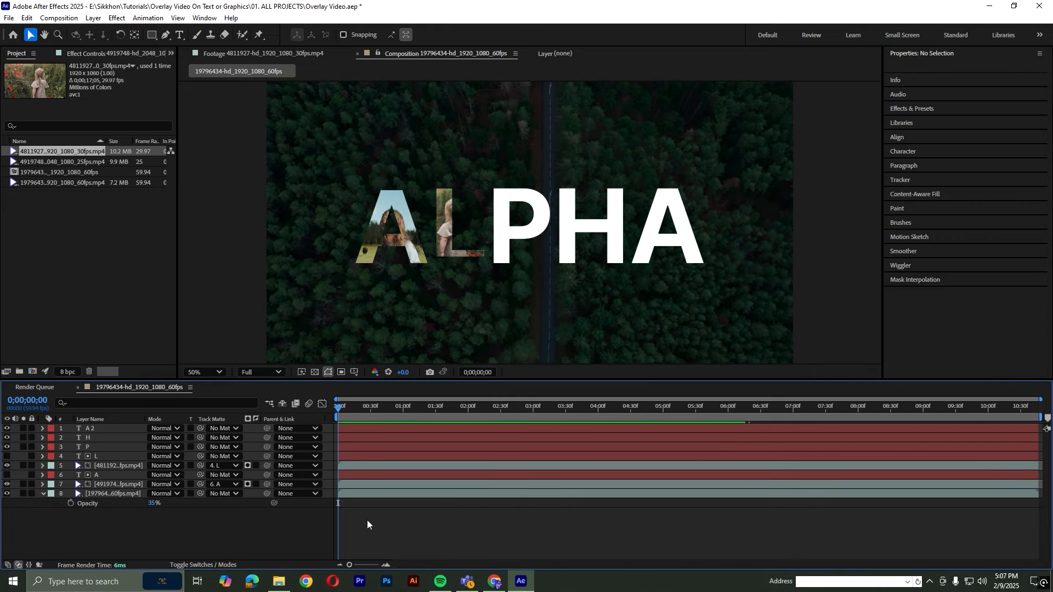
Set the 4811927 clip's scale to 31% so it fills the L, and preview the composition.
left_click(108, 485)
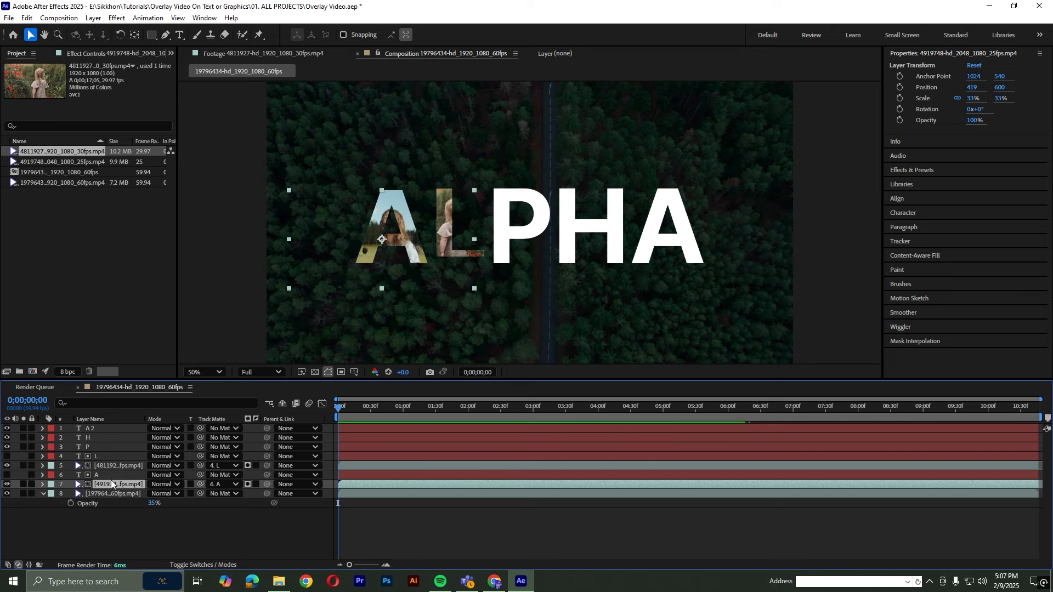
left_click(116, 466)
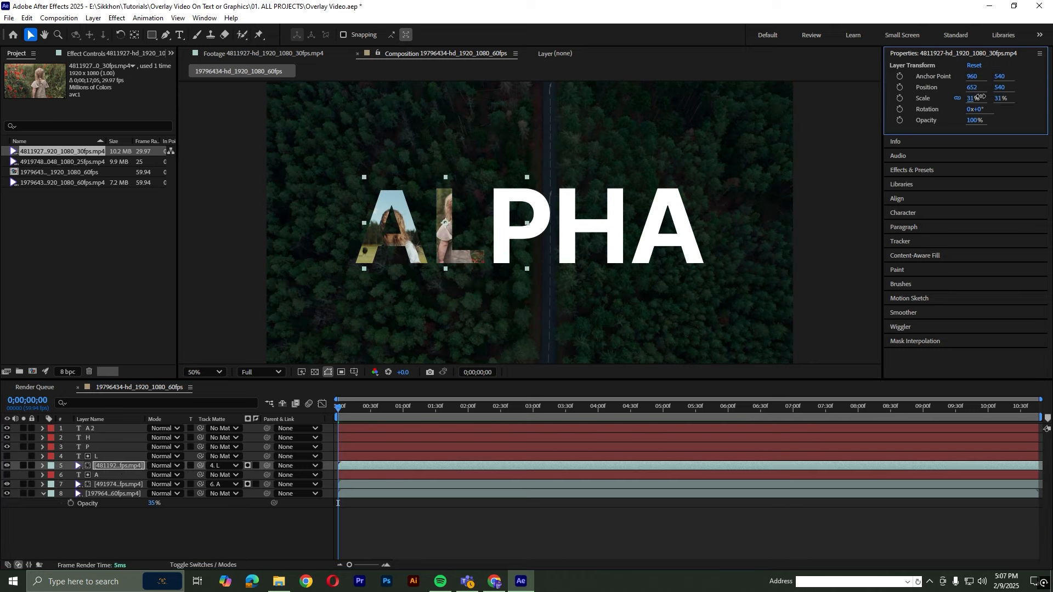
key("space")
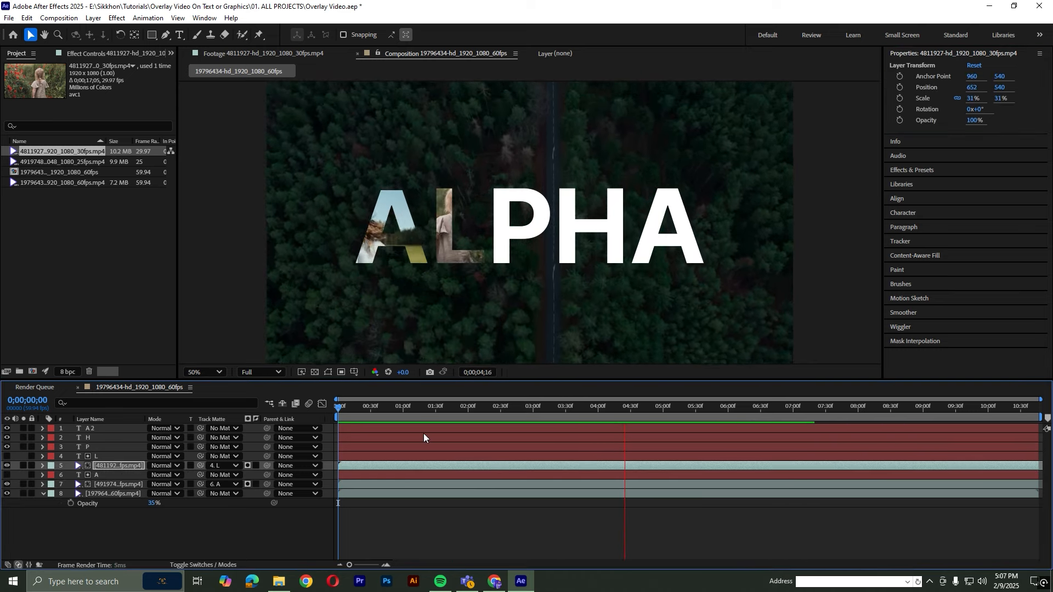
key("space")
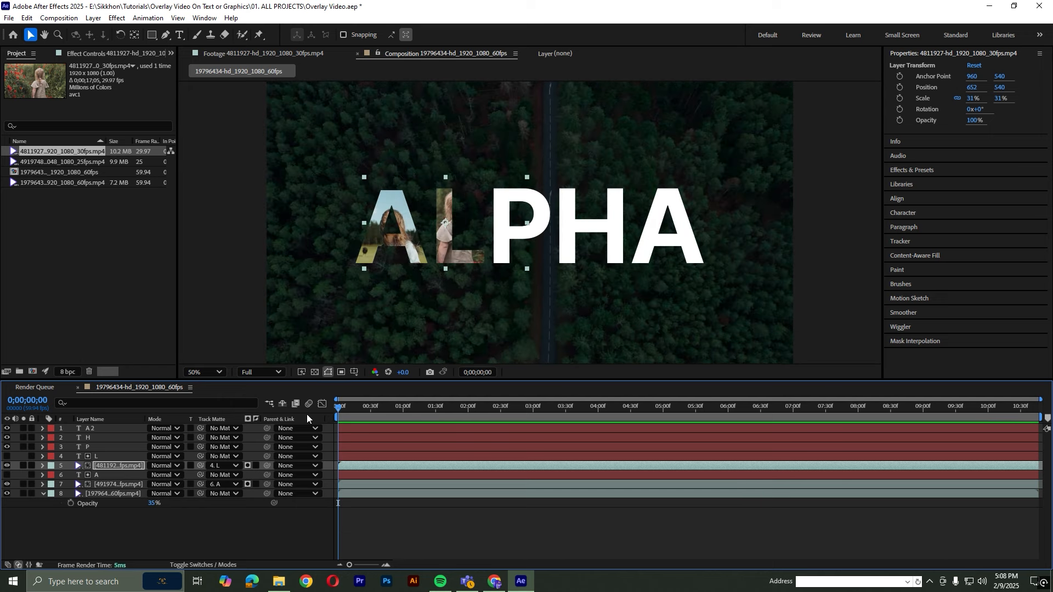
Import the clip 7935261-hd_2048_1080_25fps from the 02. ALL FOOTAGES folder for the P.
left_click(110, 447)
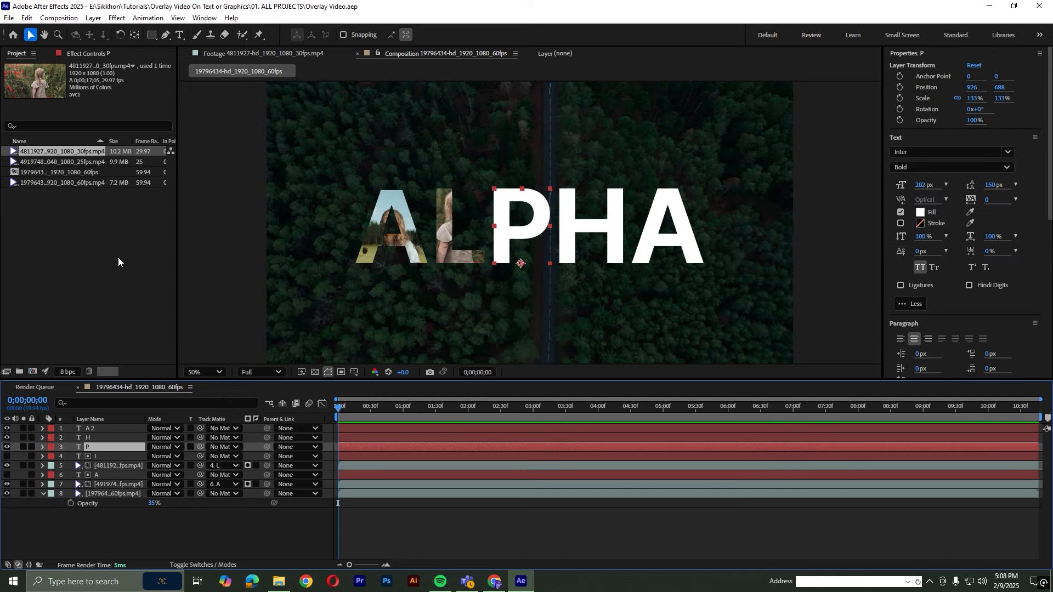
left_click(84, 254)
left_click(277, 582)
left_click_drag(513, 111, 651, 153)
left_click_drag(737, 228, 58, 254)
Open the 7935261 clip as footage, scrub through it and set its out point at 0:00:09:24.
left_click(57, 182)
double_click(57, 172)
left_click_drag(190, 350, 167, 352)
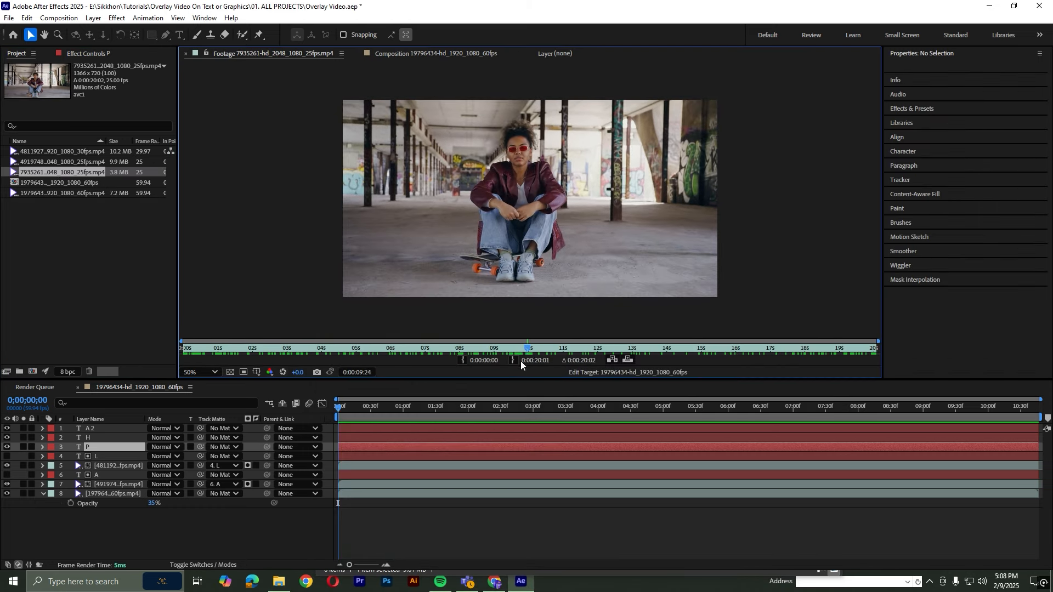
Place the 7935261 clip directly below the P text layer and set layer 3, P, as its track matte.
left_click_drag(60, 172, 114, 456)
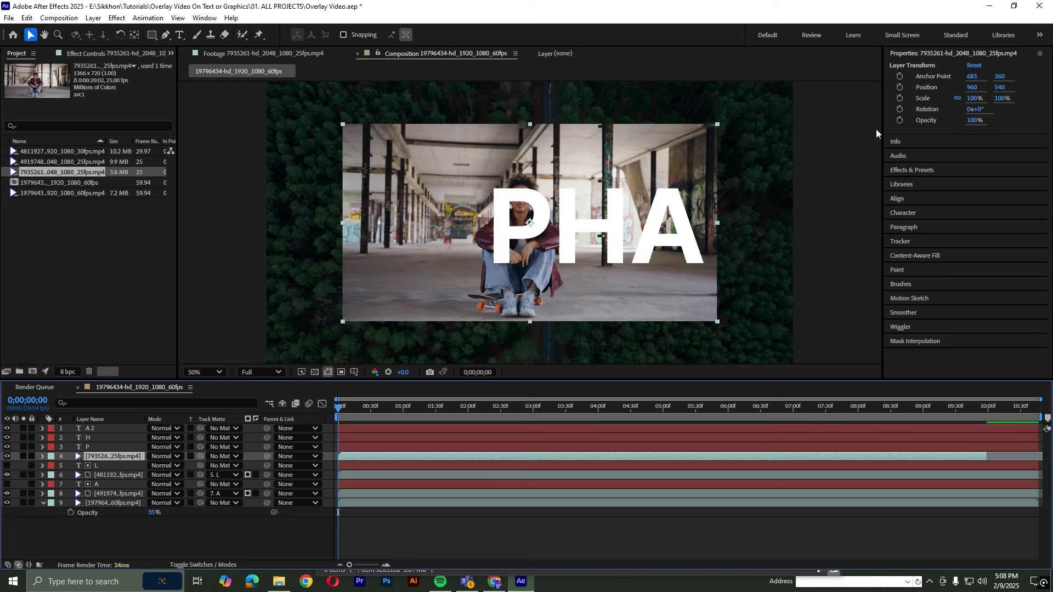
left_click(222, 456)
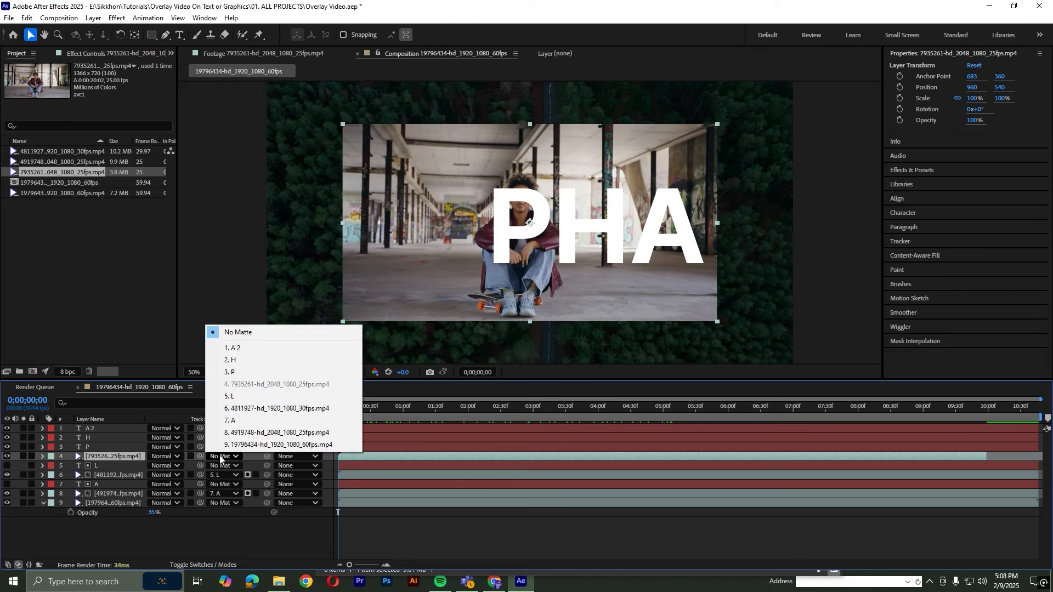
left_click(219, 372)
Scale the 7935261 clip to 52%, position it at 941, 520 inside the P and preview the composition.
left_click_drag(973, 98, 945, 98)
key("space")
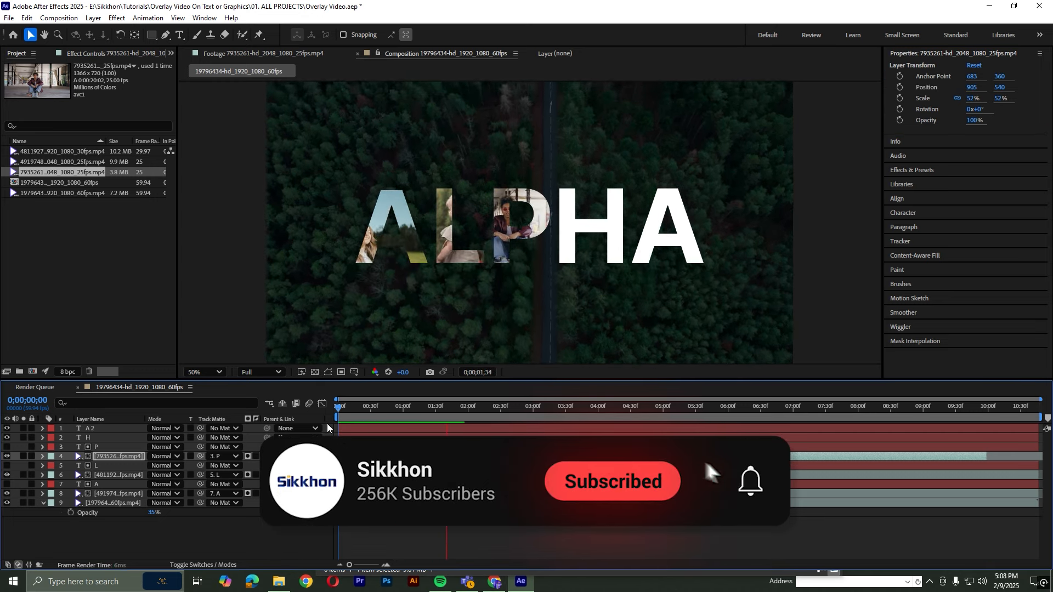
key("space")
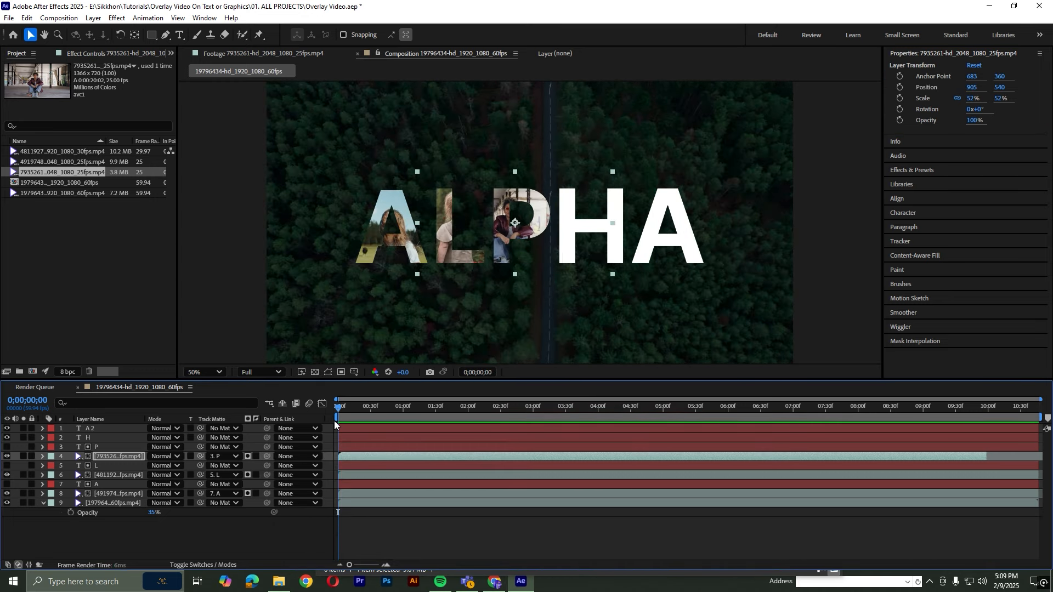
left_click_drag(972, 87, 986, 87)
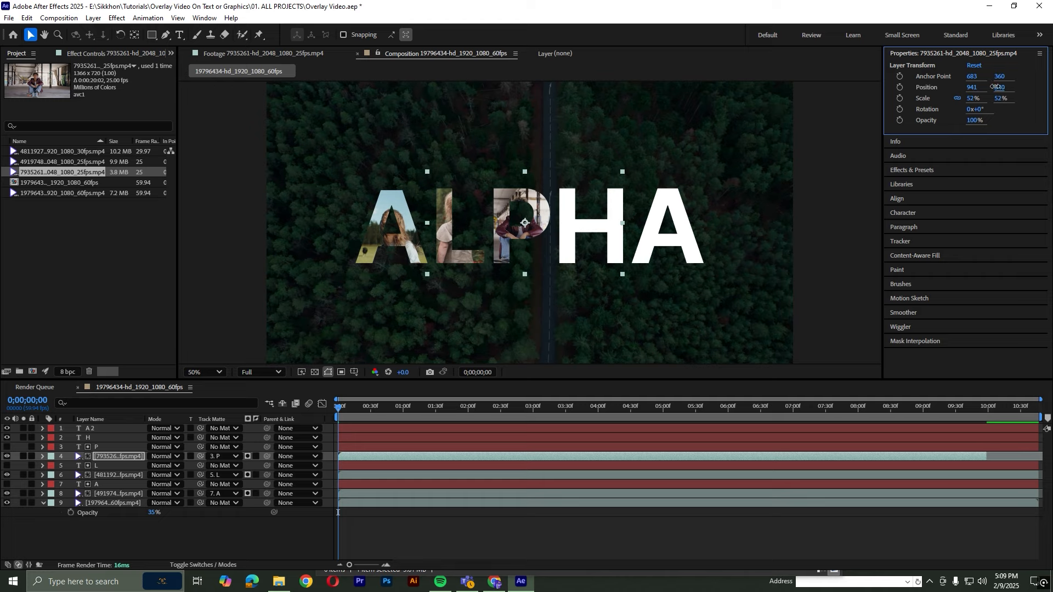
key("space")
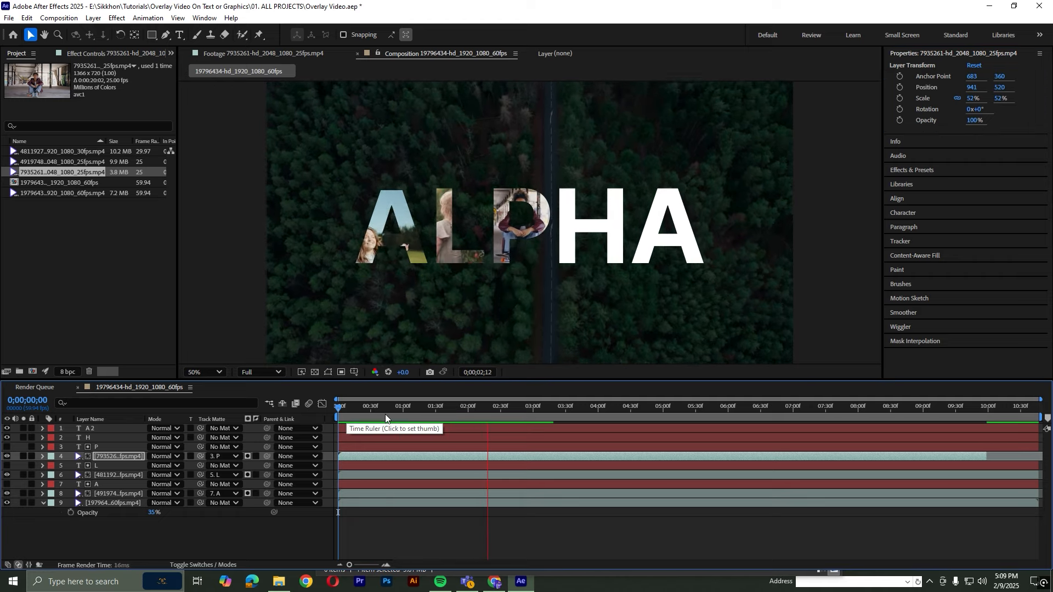
key("space")
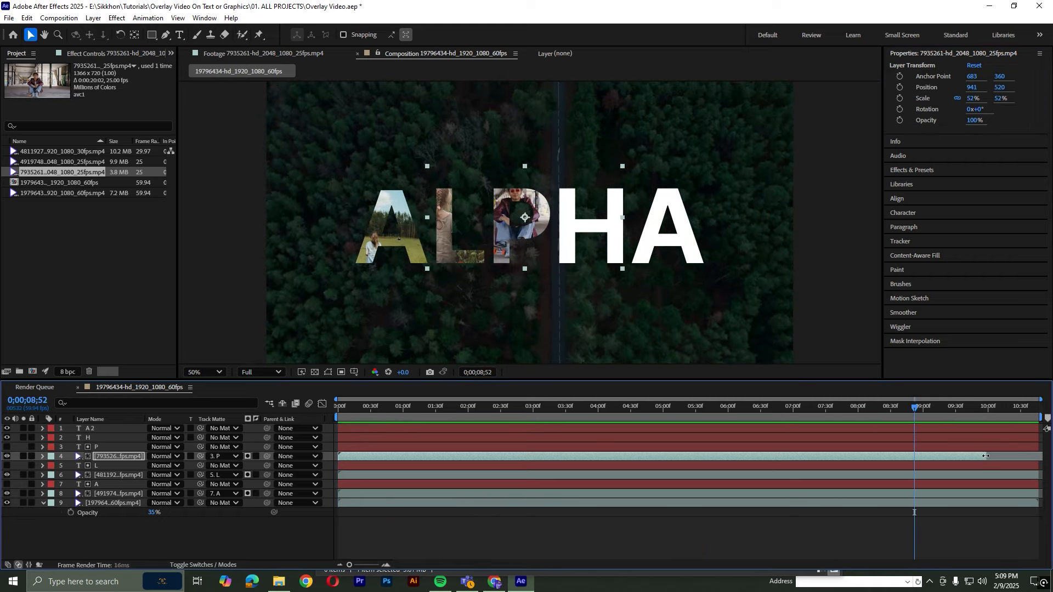
Extend the 7935261 clip to the composition's end, preview the result and save the project.
left_click_drag(987, 457, 1039, 460)
left_click(786, 408)
key("space")
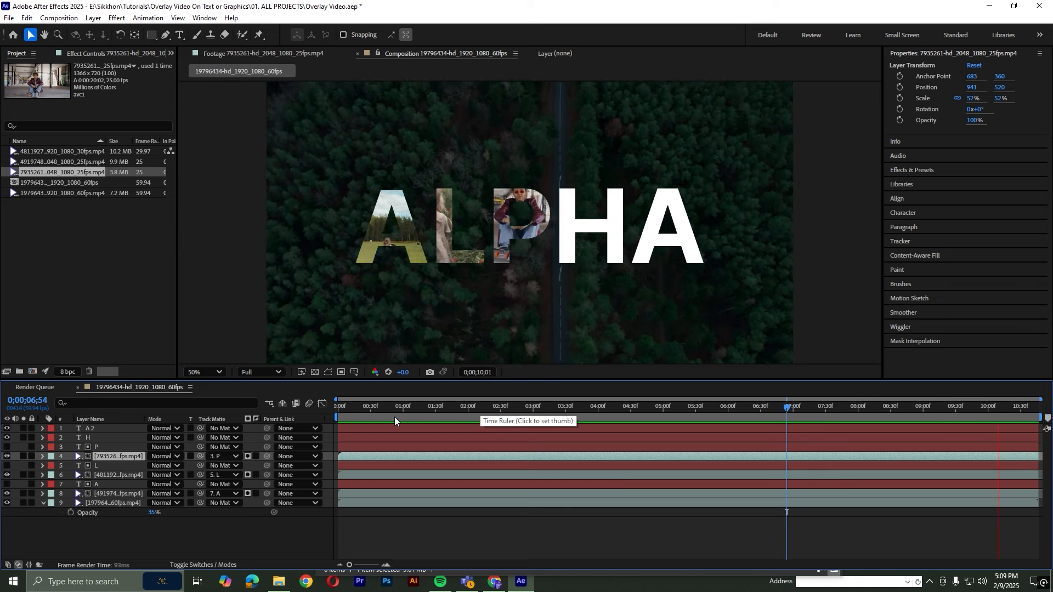
left_click(338, 408)
key("ctrl+s")
left_click(113, 438)
left_click(168, 268)
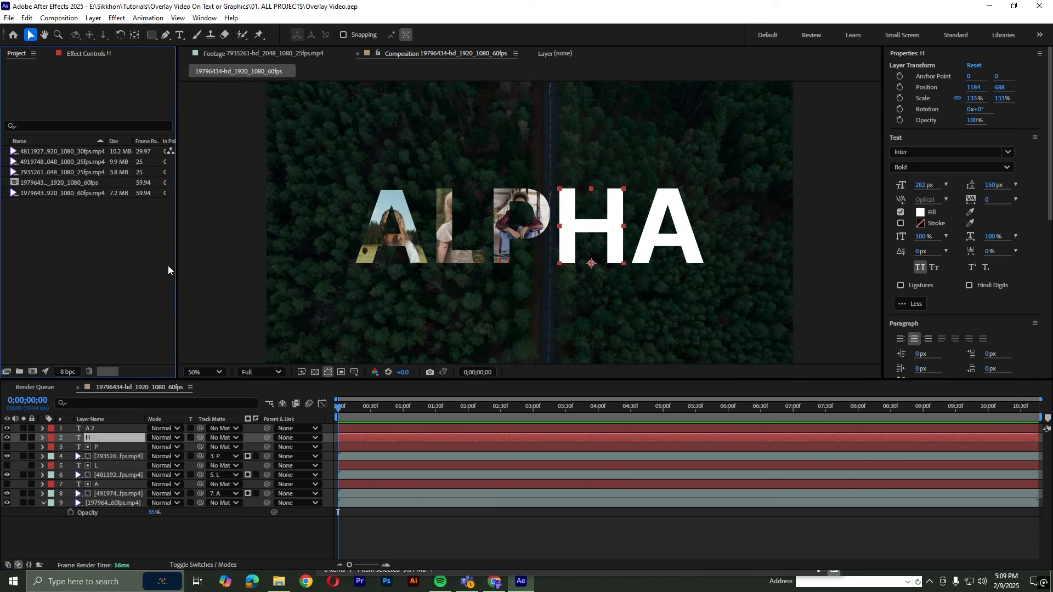
left_click(279, 581)
double_click(607, 233)
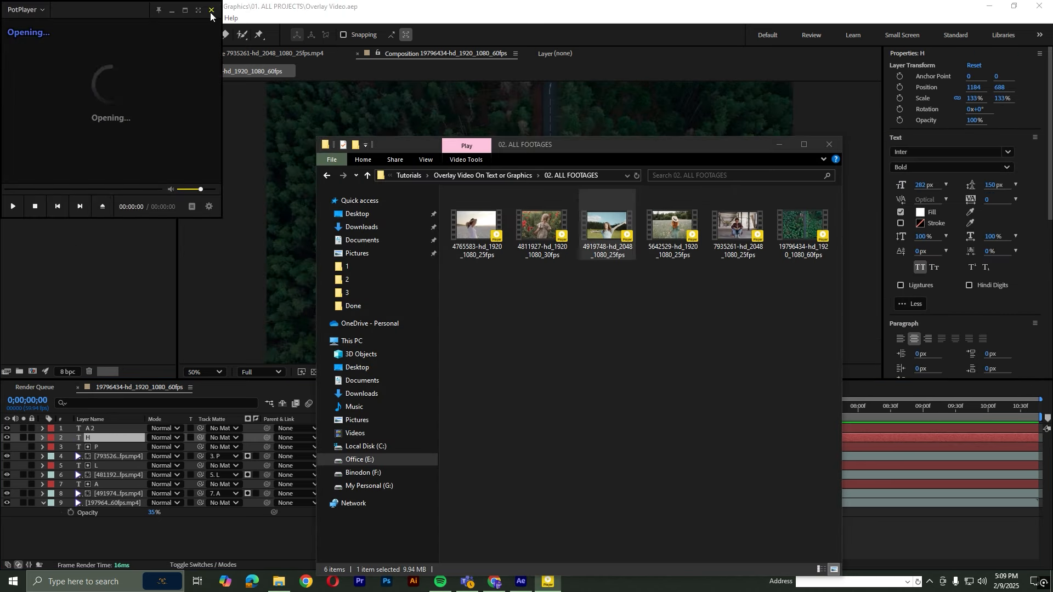
left_click(211, 10)
left_click(118, 258)
double_click(53, 174)
double_click(48, 161)
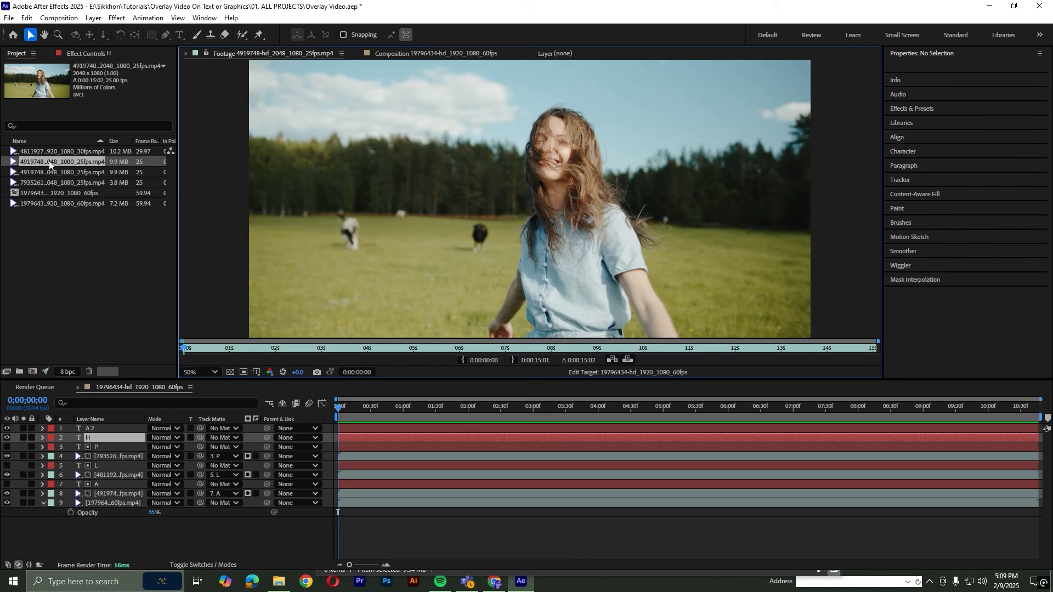
left_click(271, 582)
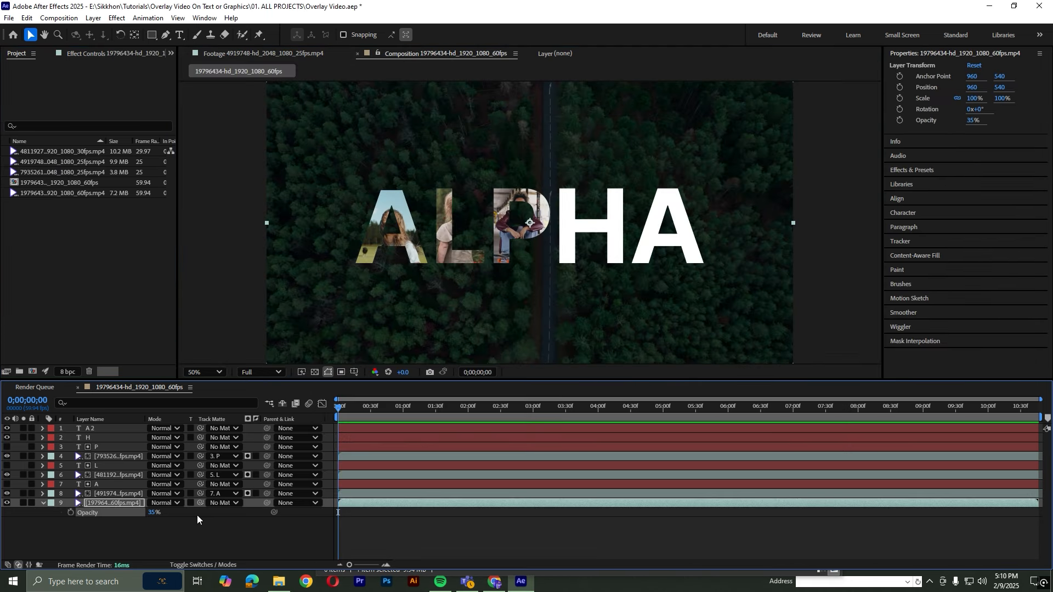
Import the 5642529 clip, open it as footage, scrub through it and set its out point at 0:00:10:00.
left_click(106, 258)
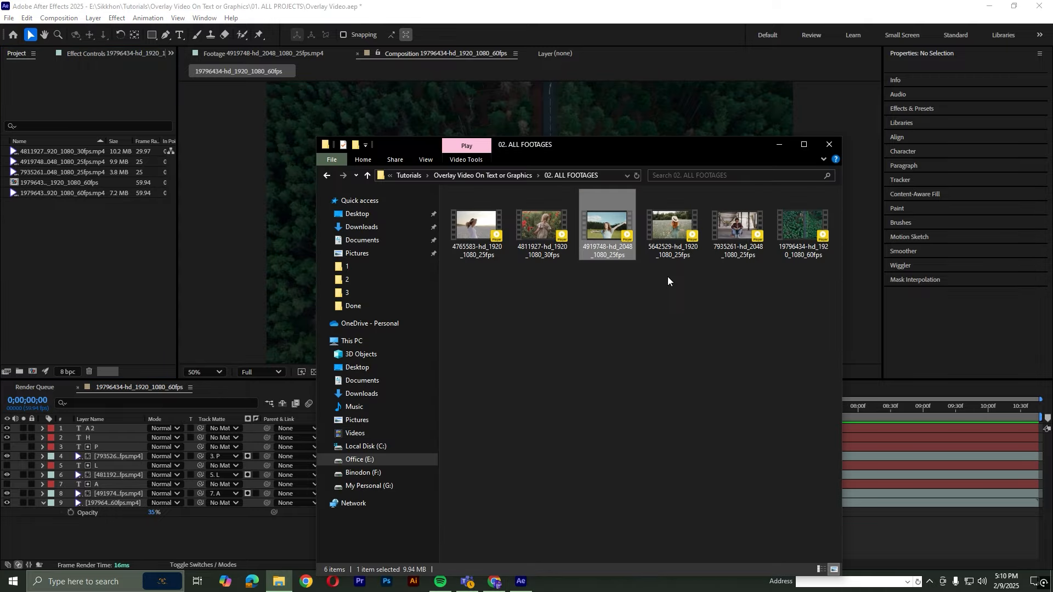
double_click(63, 171)
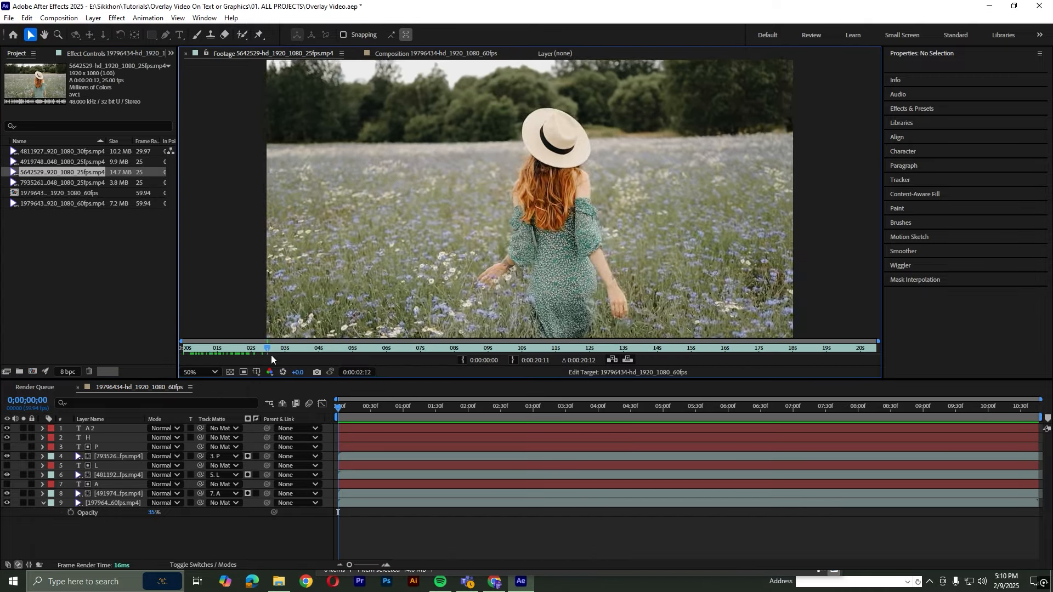
left_click_drag(414, 356, 522, 355)
left_click(515, 361)
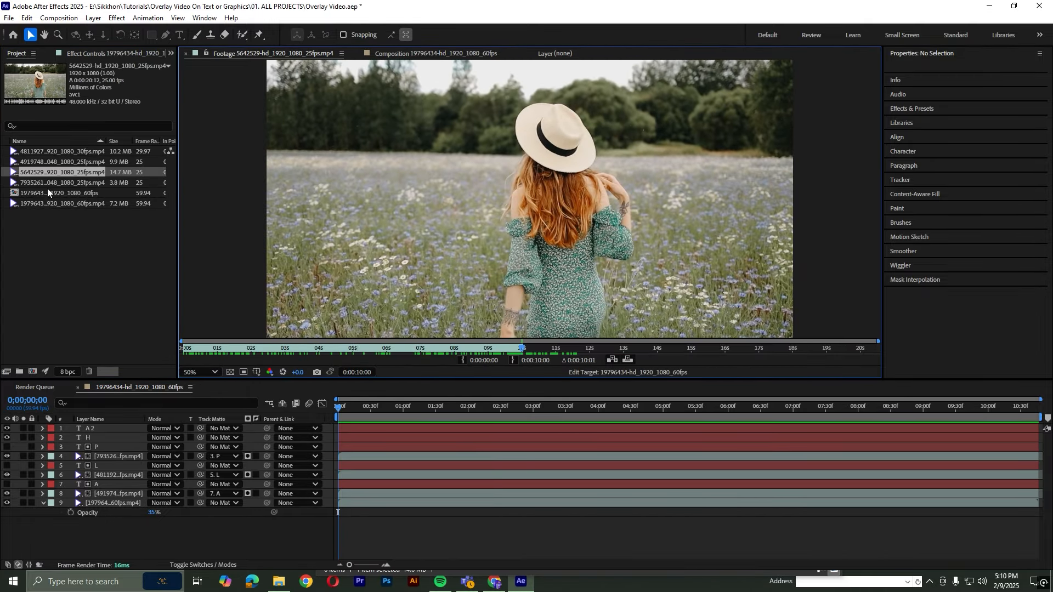
Place the 5642529 clip directly below the H text layer, set H as its track matte and fit the clip inside the letter.
left_click_drag(44, 172, 101, 440)
left_click(222, 447)
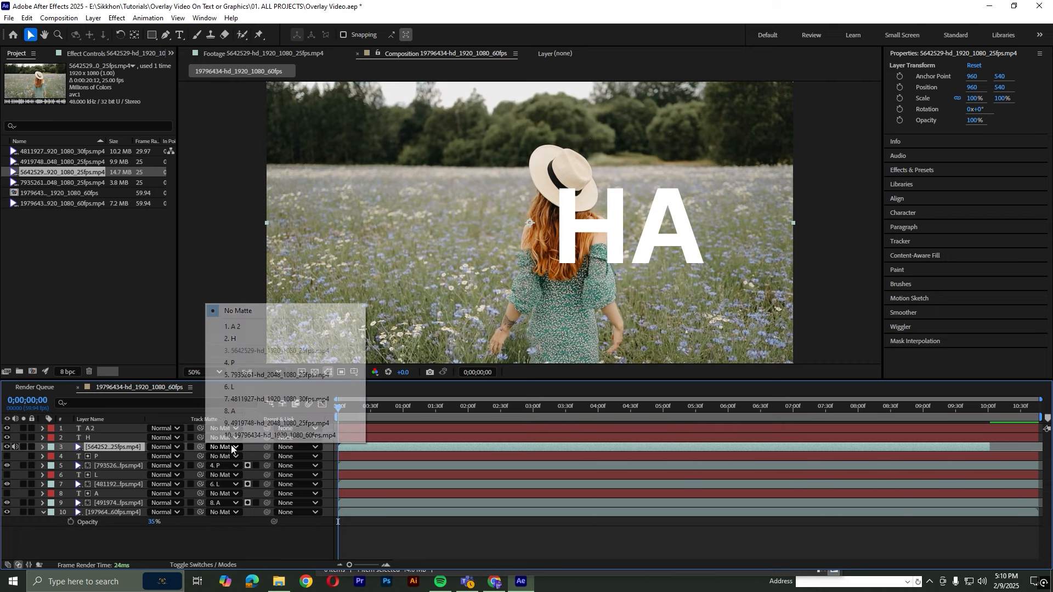
left_click(246, 338)
left_click_drag(970, 99, 1029, 88)
key("space")
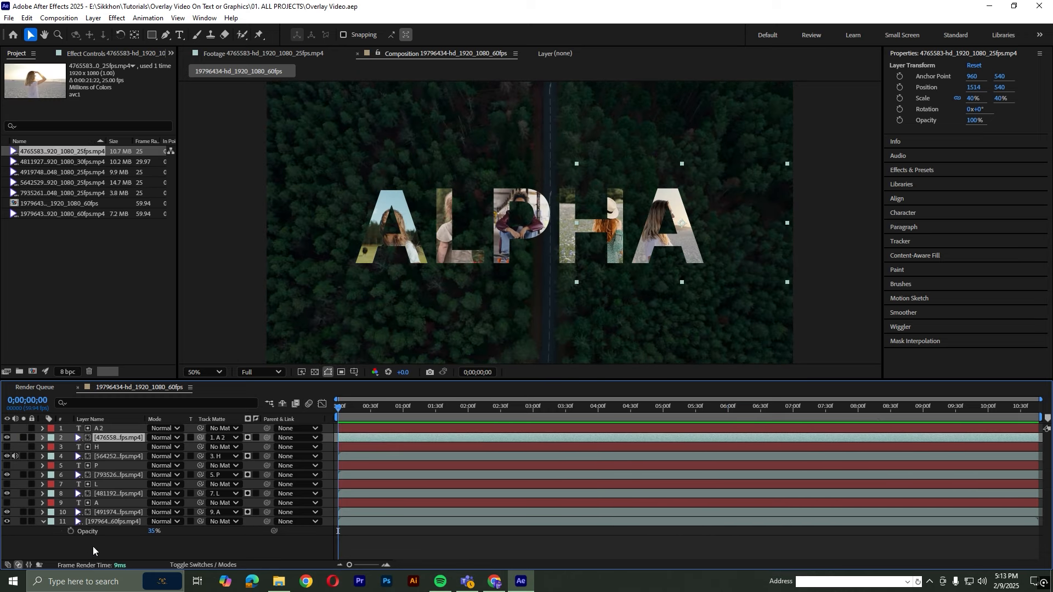
Pre-compose all the letter layers and their video clips, without the forest background, into a new composition named Text.
left_click(93, 546)
left_click(44, 521)
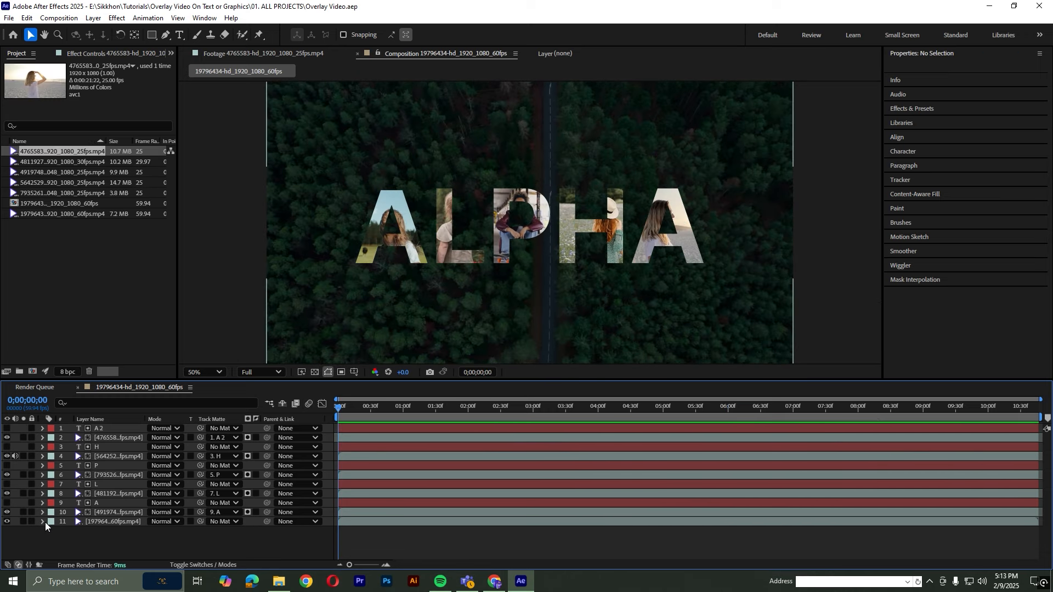
left_click(131, 512)
left_click(120, 427, "shift")
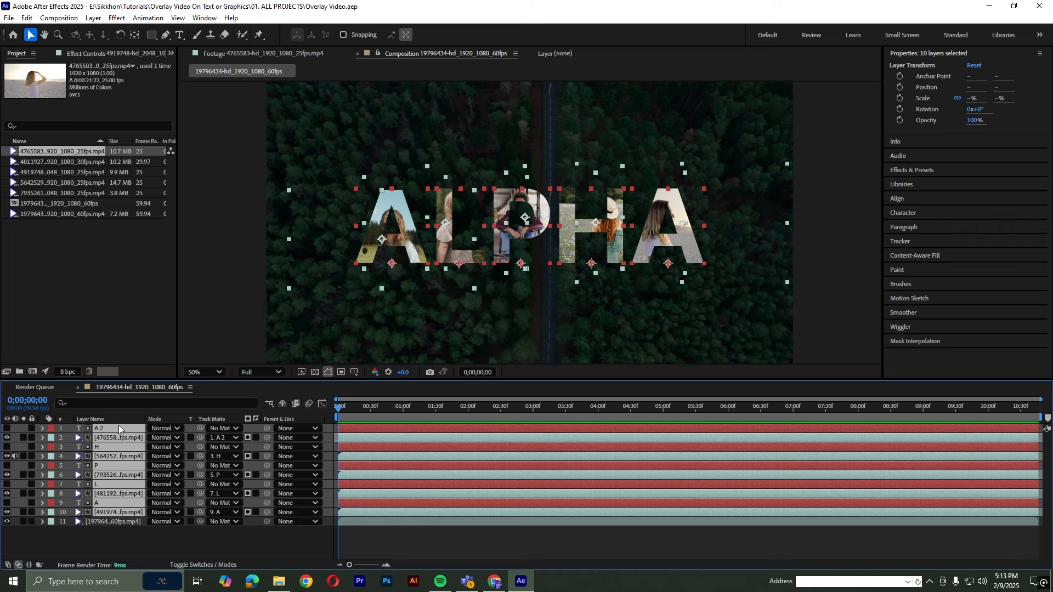
right_click(119, 426)
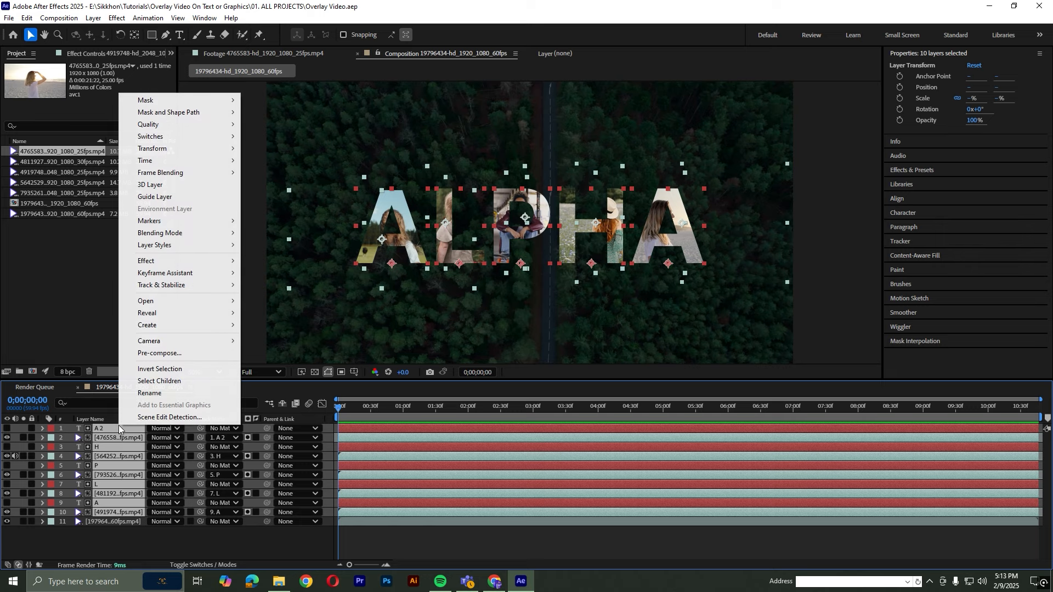
left_click(179, 353)
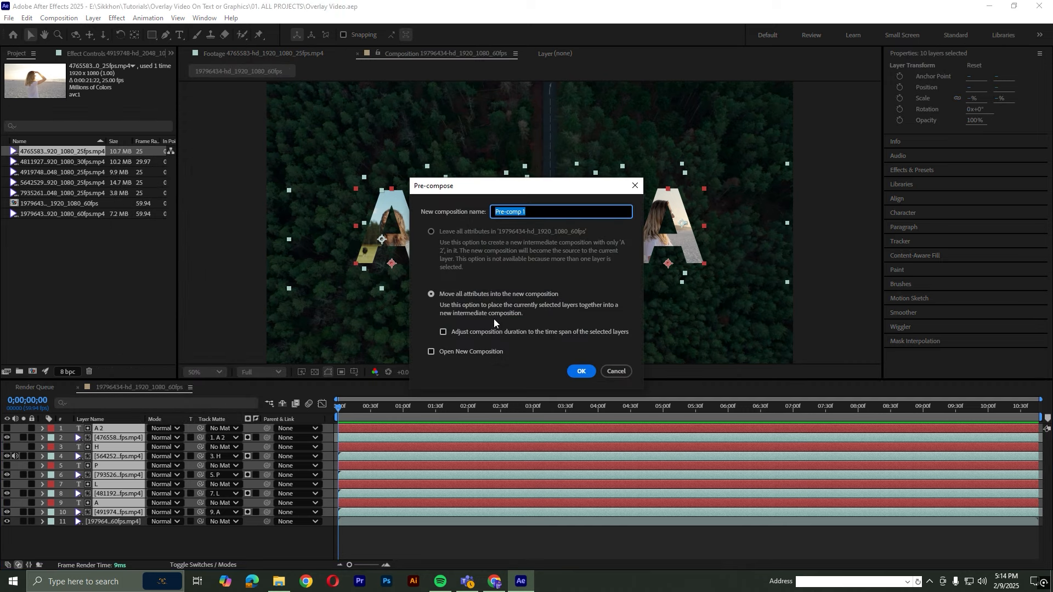
type("Text")
left_click(576, 372)
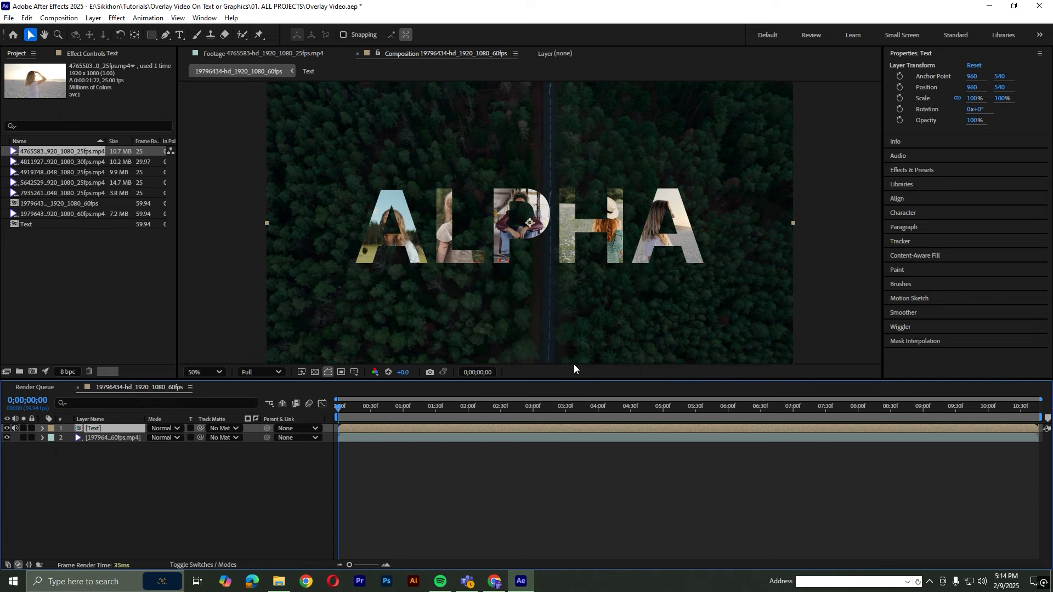
Scale the Text pre-comp to 91% and raise it to position 960, 502.
left_click(360, 462)
key("F4")
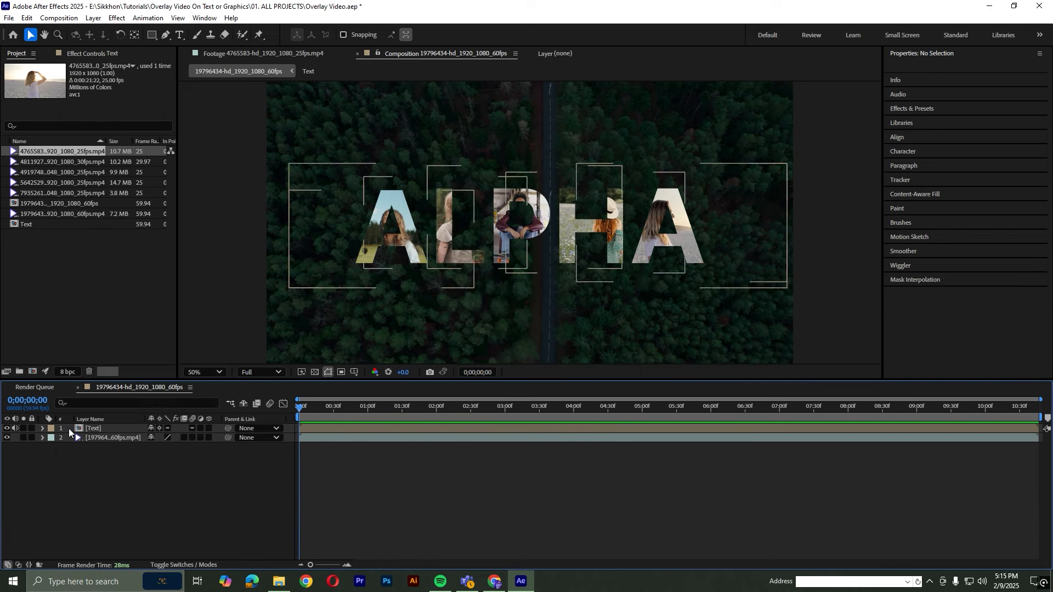
left_click(104, 429)
key("s")
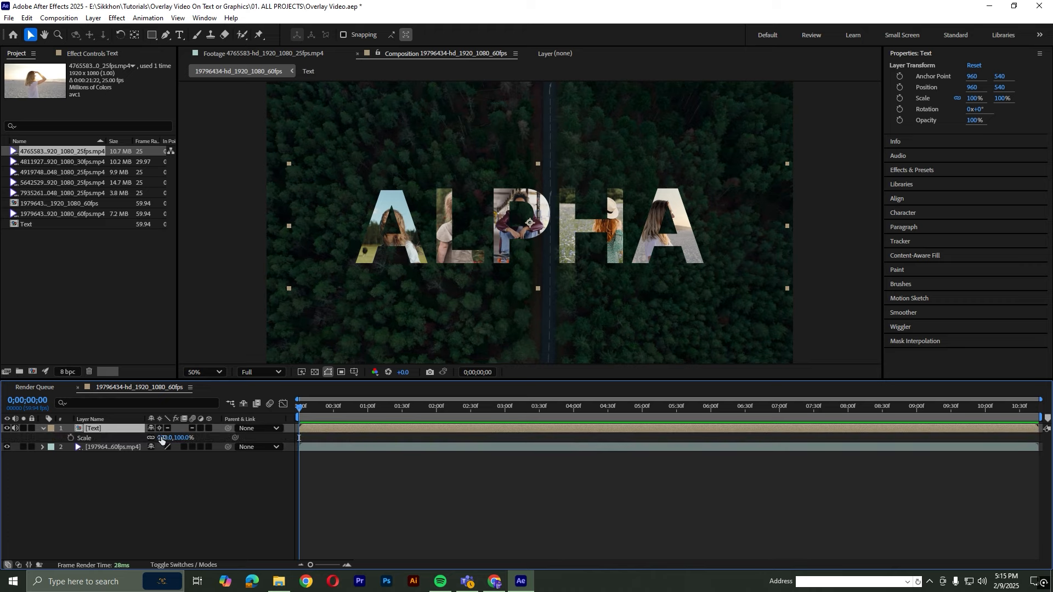
mouse_move(161, 437)
left_mouse_down()
mouse_move(150, 438)
mouse_move(177, 438)
mouse_move(158, 437)
left_mouse_up()
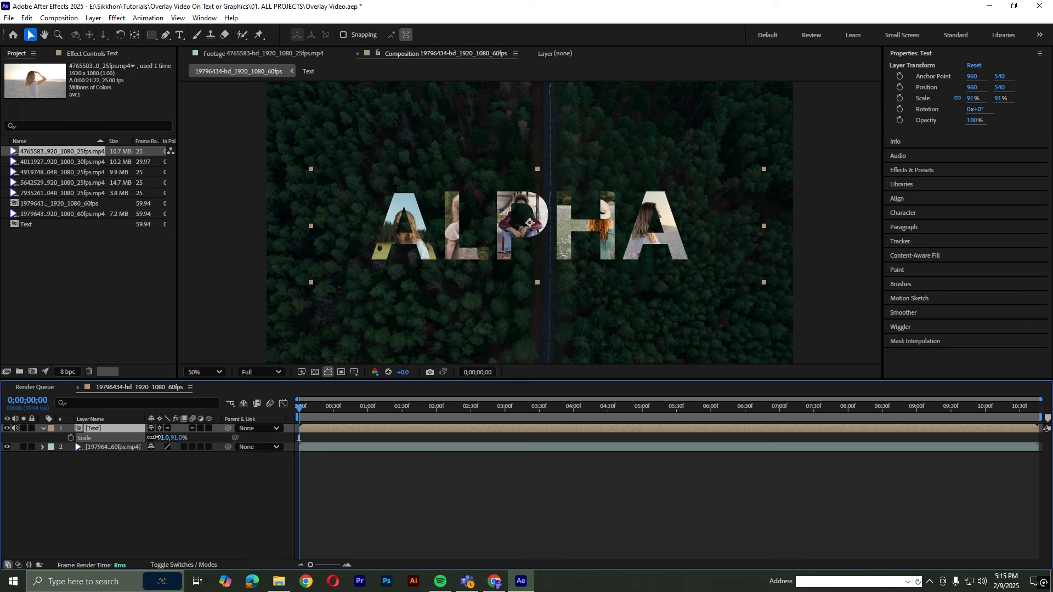
key("space")
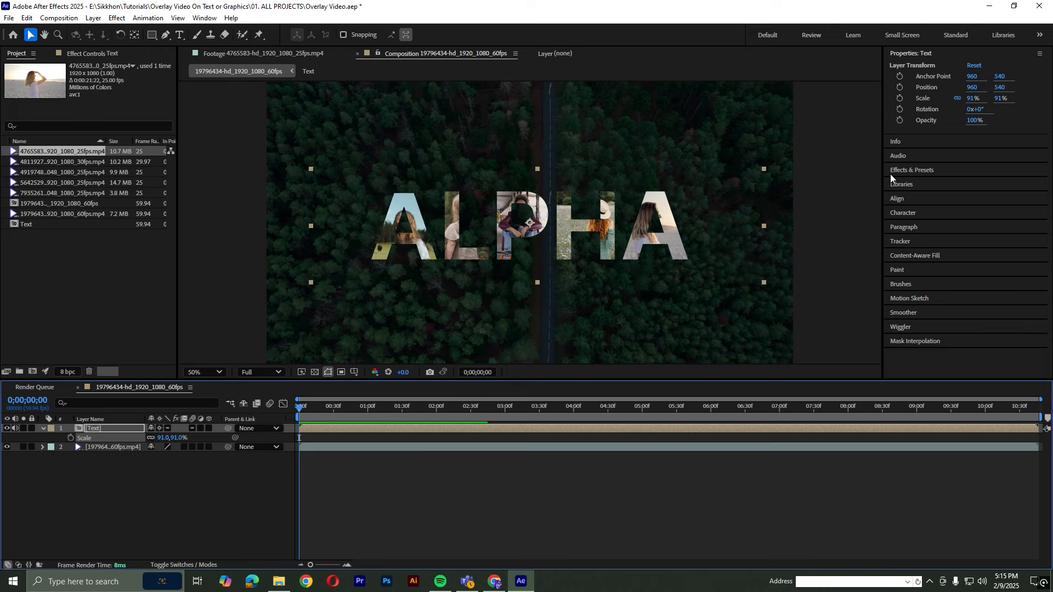
left_click_drag(999, 91, 967, 96)
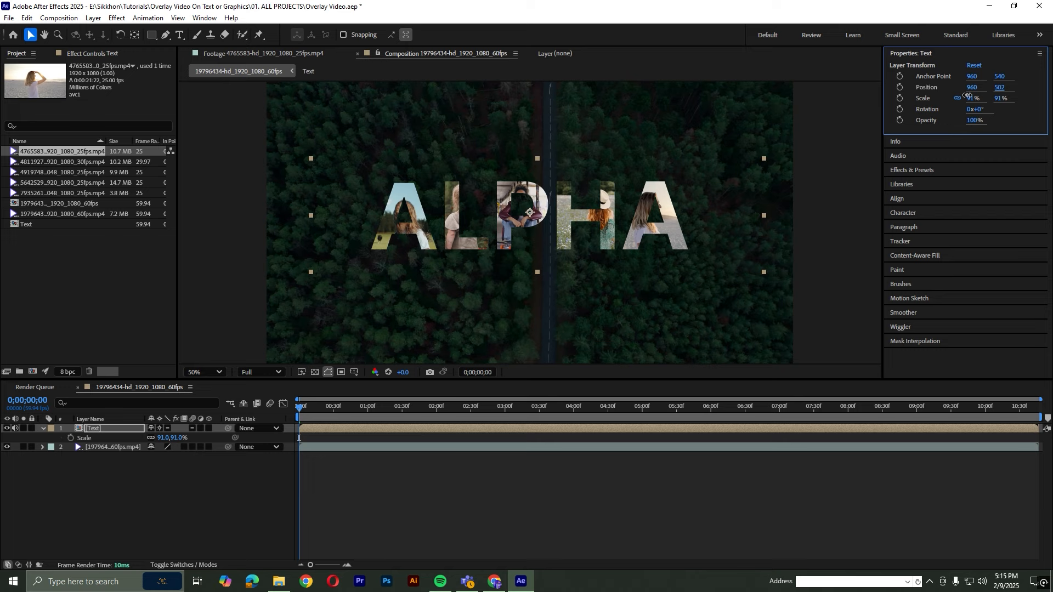
left_click(327, 480)
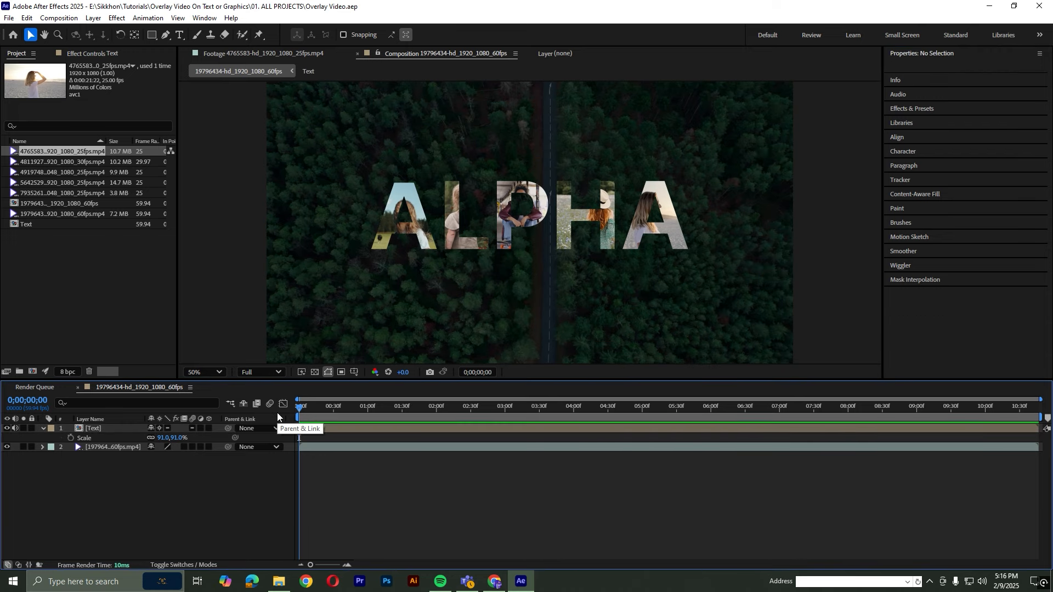
Add a text layer reading VIDEO MATTE below the ALPHA title.
left_click(179, 36)
left_click(490, 297)
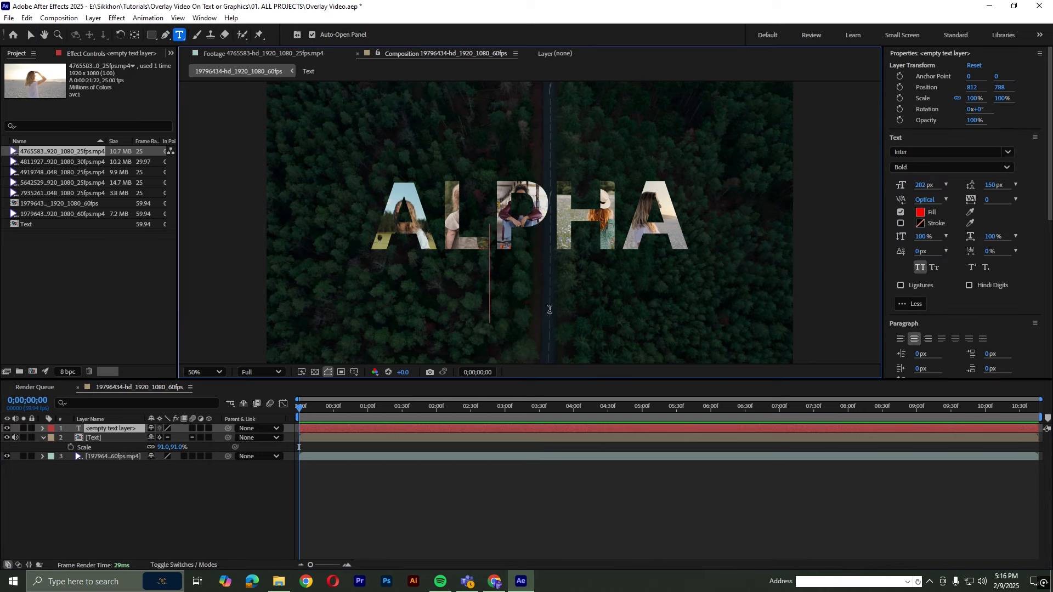
type("VIDEO")
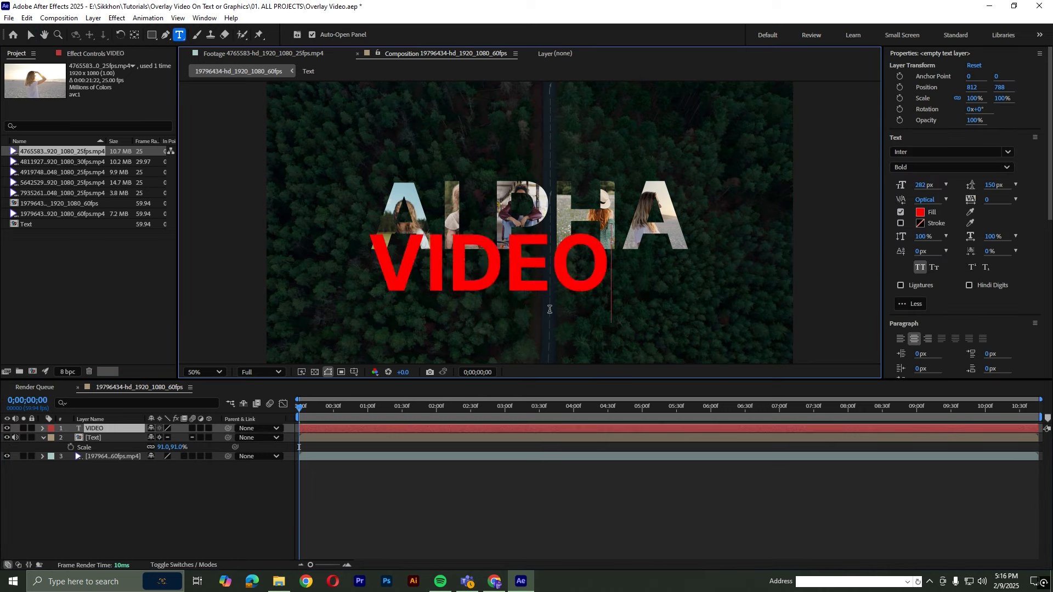
type(" MATTE")
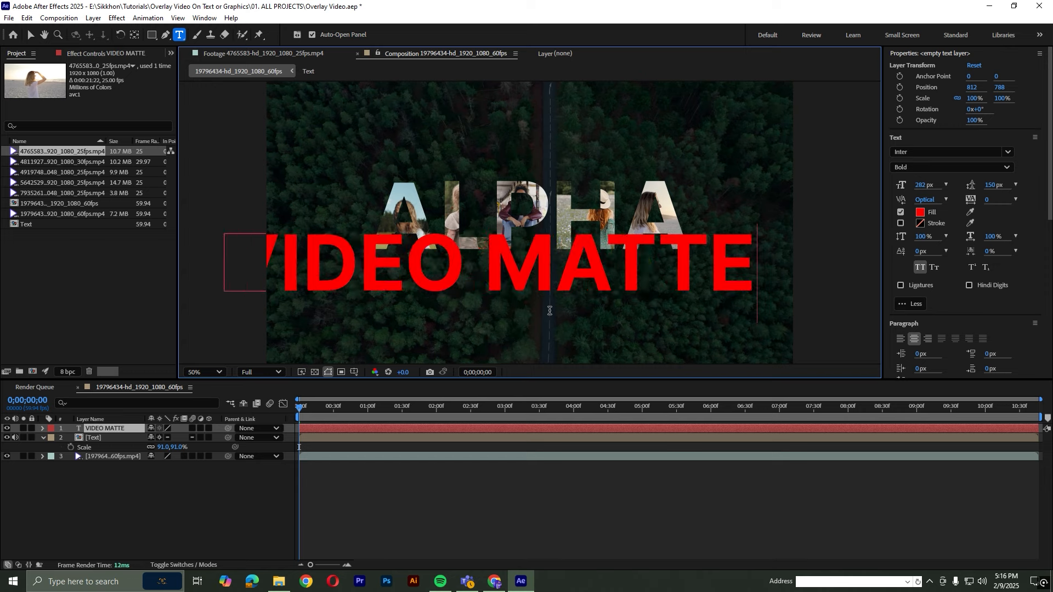
left_click(155, 489)
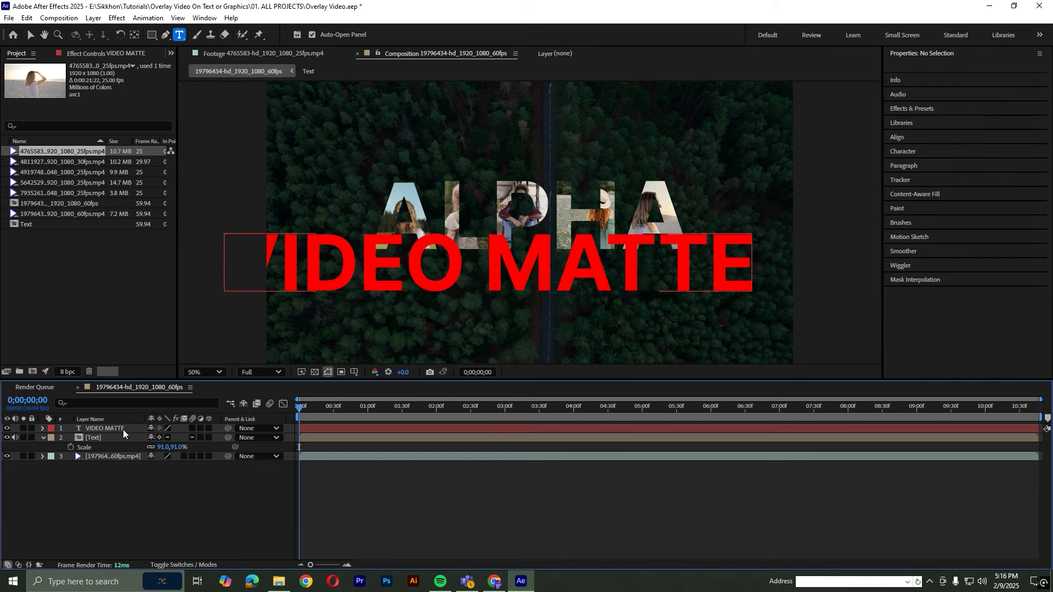
Change the fill color of the VIDEO MATTE text to white.
left_click(123, 429)
left_click(921, 212)
left_click(241, 235)
left_click_drag(242, 240, 236, 228)
left_click(474, 235)
Scale the VIDEO MATTE layer to 33% and set its Inter font style to Medium.
left_click(125, 447)
left_click(102, 430)
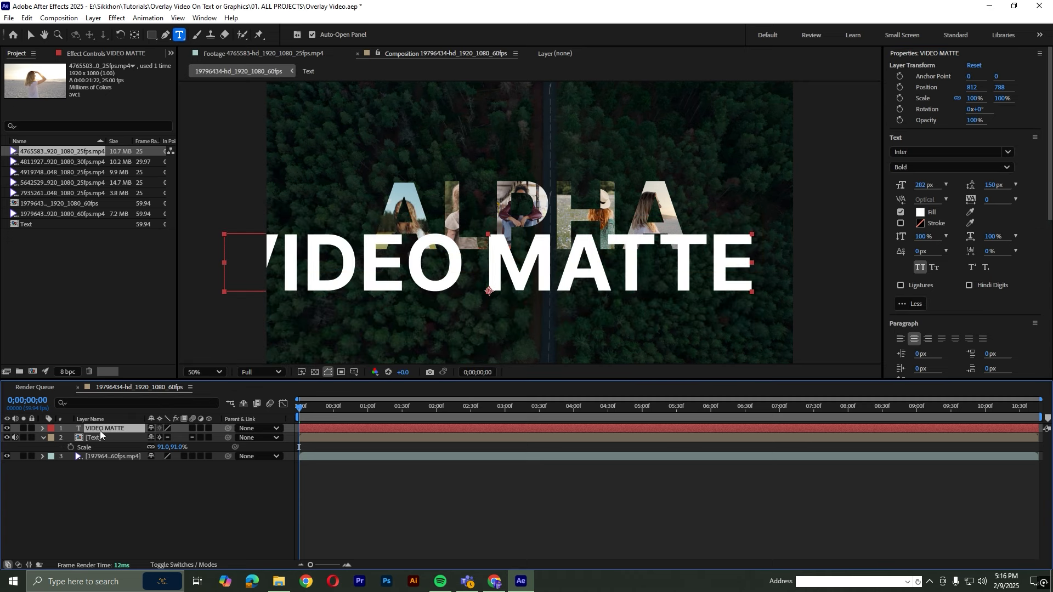
key("t")
left_click(103, 438)
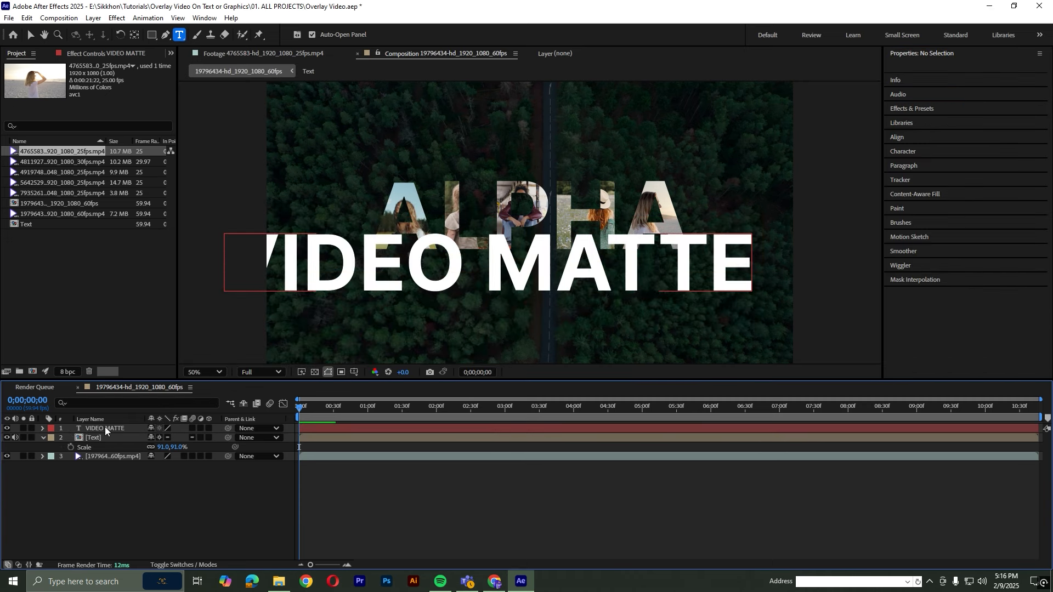
left_click(105, 427)
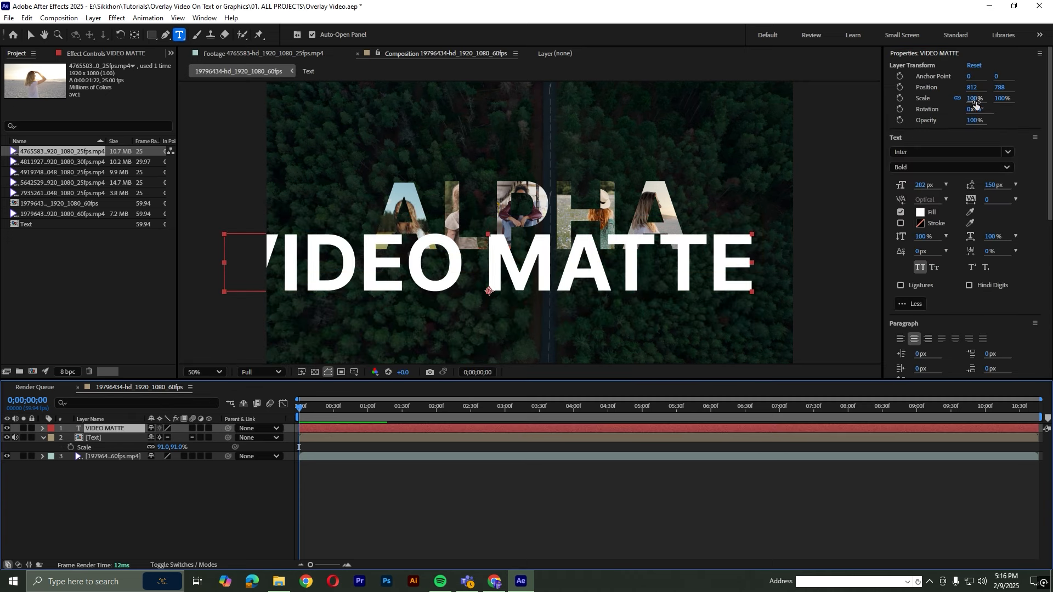
left_click_drag(973, 99, 942, 105)
left_click(932, 168)
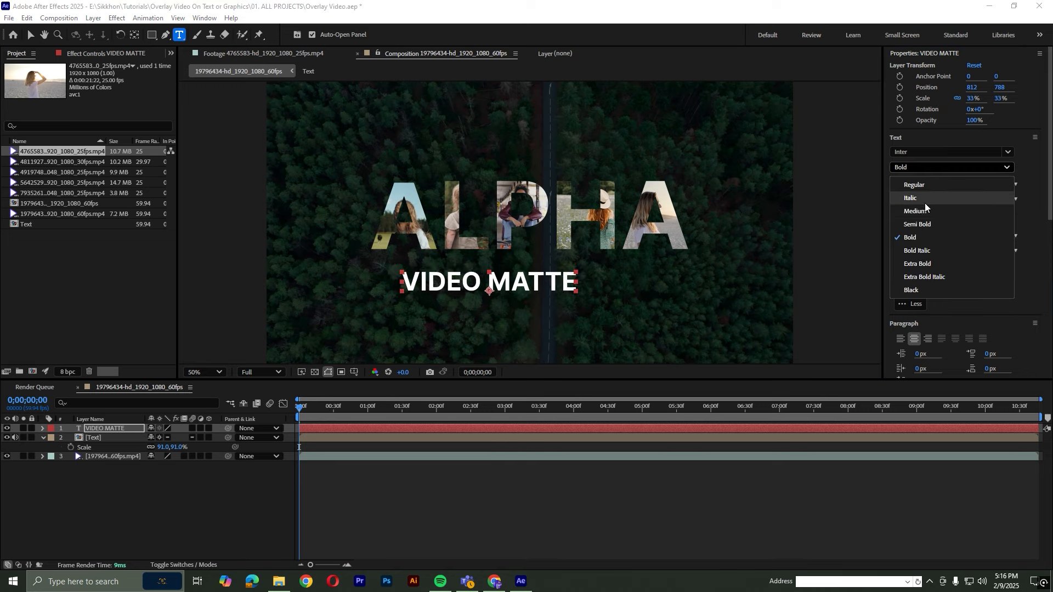
left_click(929, 222)
left_click(929, 168)
left_click(925, 209)
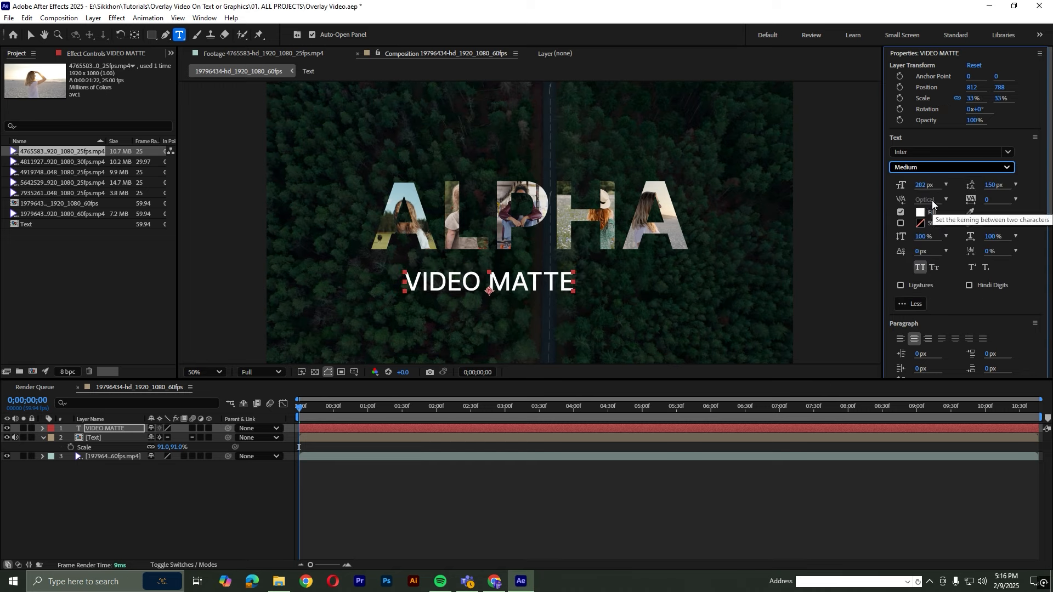
Center the VIDEO MATTE layer horizontally in the composition, set its vertical position to 748 and save the project.
left_click(1035, 137)
left_click(926, 55)
left_click(912, 127)
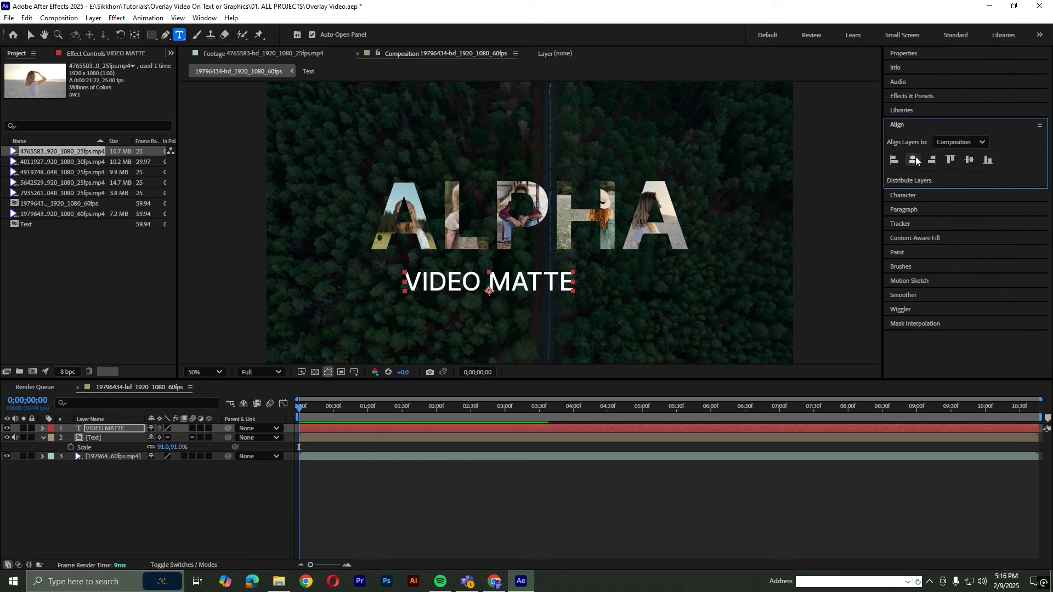
left_click(915, 160)
left_click(916, 55)
left_click_drag(998, 89, 976, 88)
left_click(500, 494)
left_click_drag(442, 407, 277, 416)
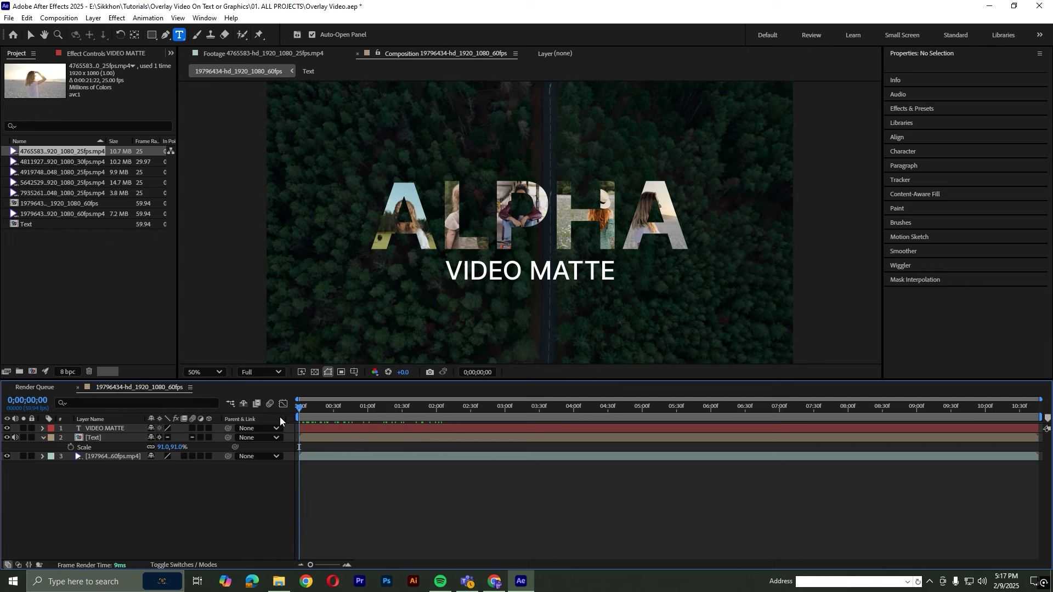
key("ctrl+s")
Add a Tracking text animator to the VIDEO MATTE layer.
left_click(42, 428)
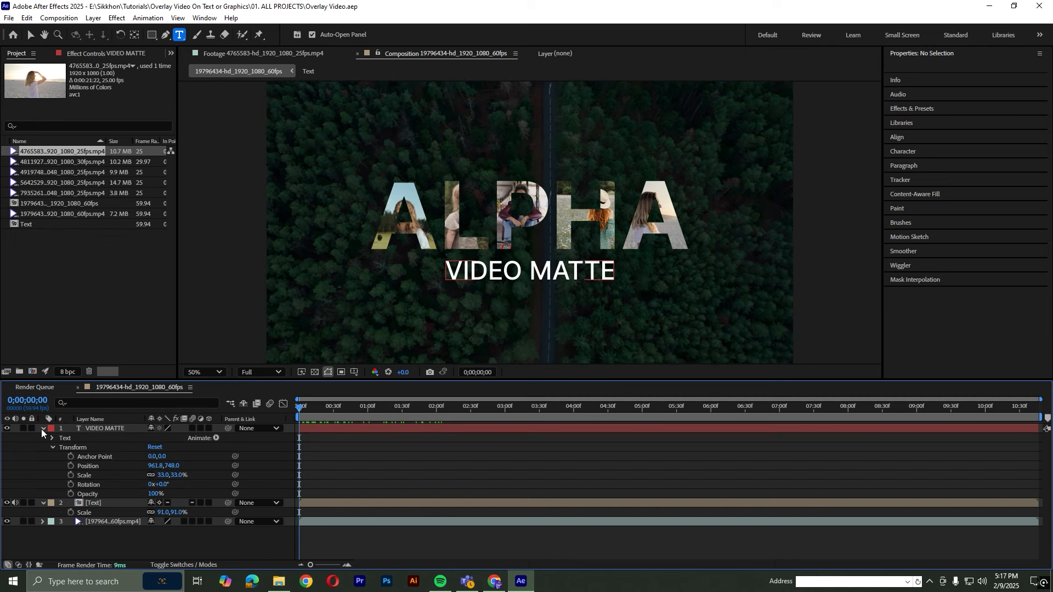
left_click(51, 447)
left_click(216, 438)
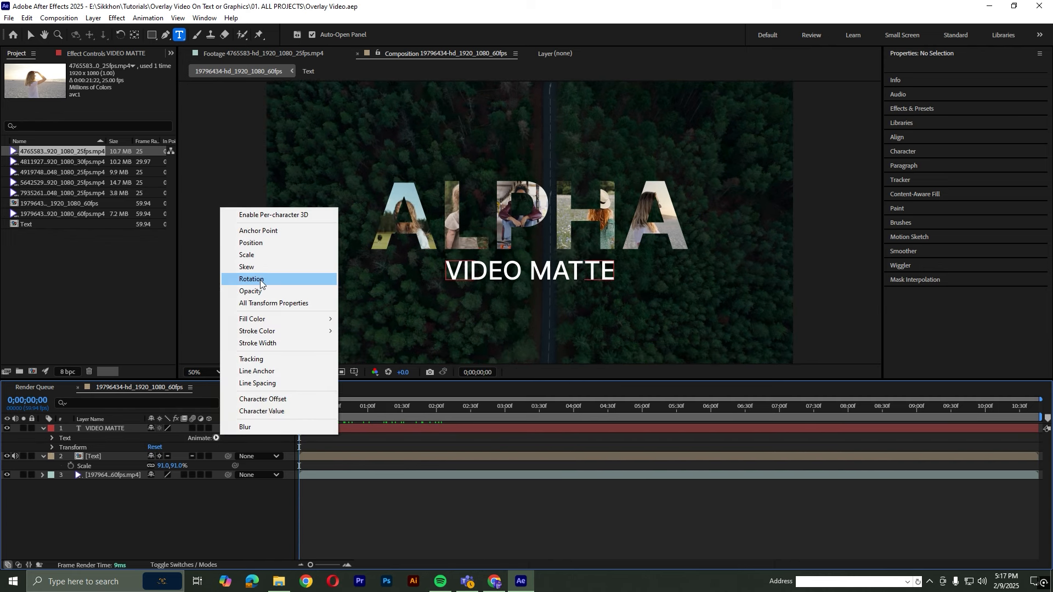
left_click(269, 359)
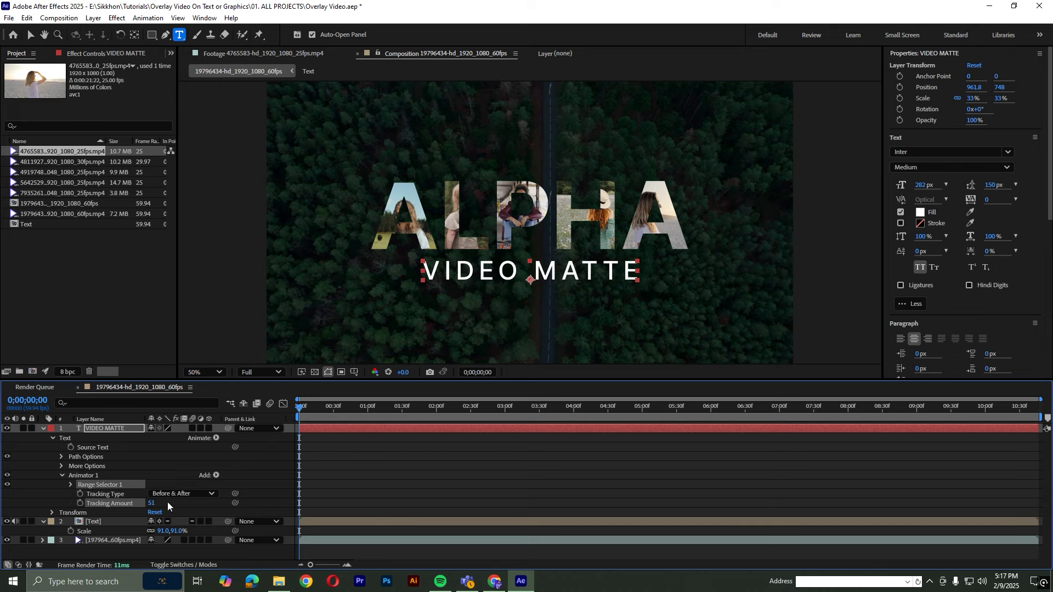
Keyframe the VIDEO MATTE tracking animator at 0;00;10;46 with a tracking amount of 0.
left_click_drag(296, 411, 1045, 432)
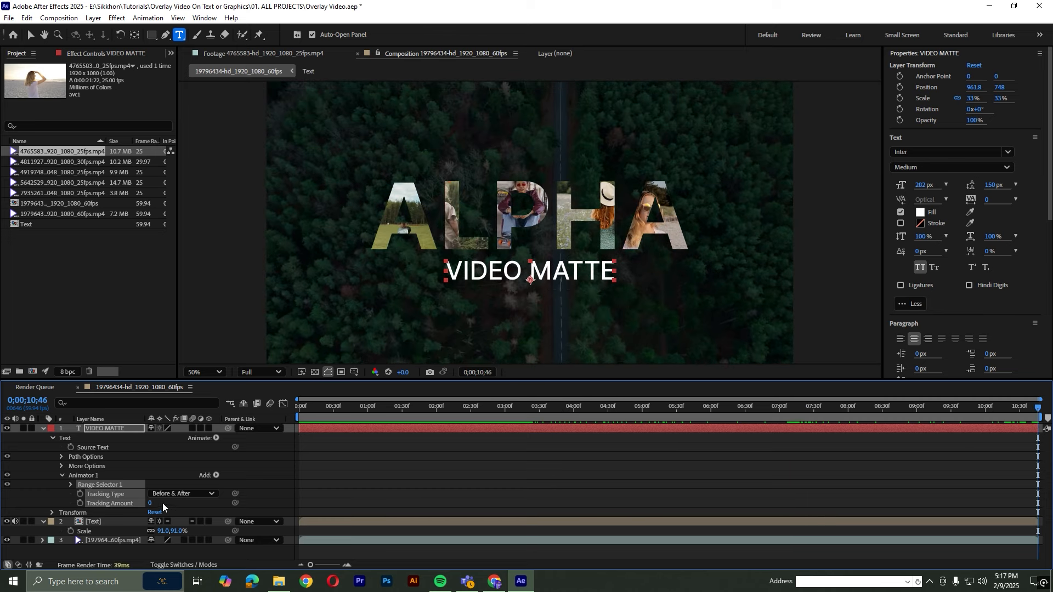
left_click_drag(151, 504, 169, 505)
key("ctrl+z")
left_click(80, 503)
Set the tracking amount to 60 at the composition's start, preview the animation and collapse the VIDEO MATTE layer's properties.
left_click_drag(419, 411, 389, 414)
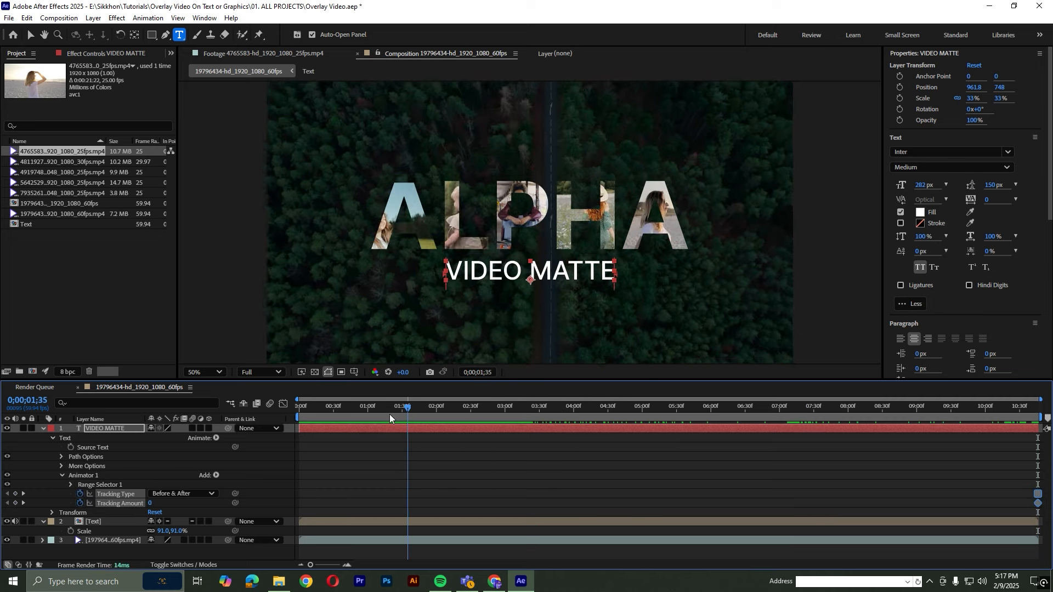
key("Home")
left_click_drag(150, 503, 181, 502)
key("space")
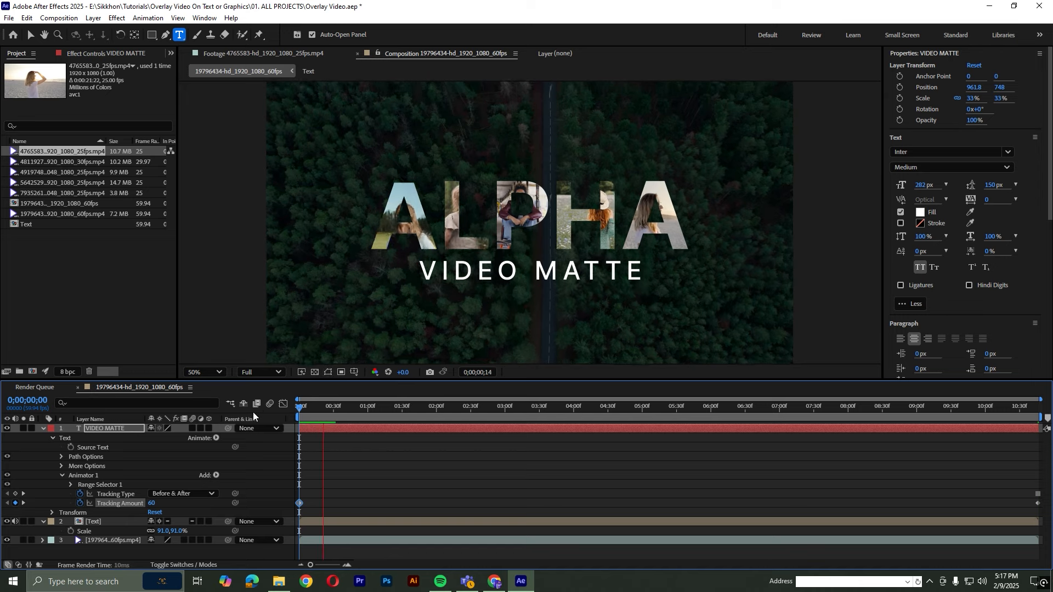
left_click(53, 437)
left_click(44, 428)
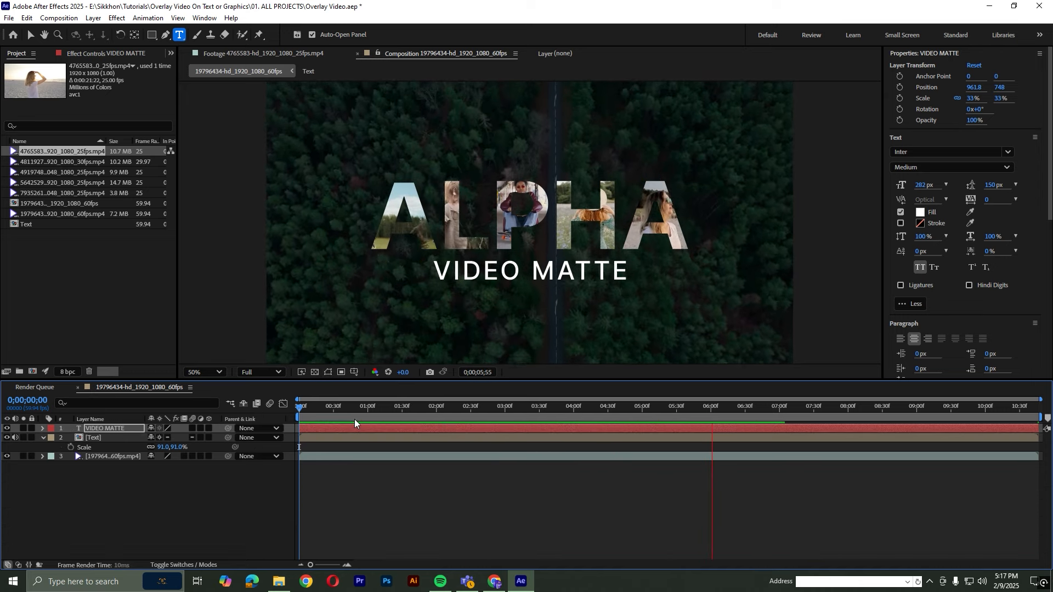